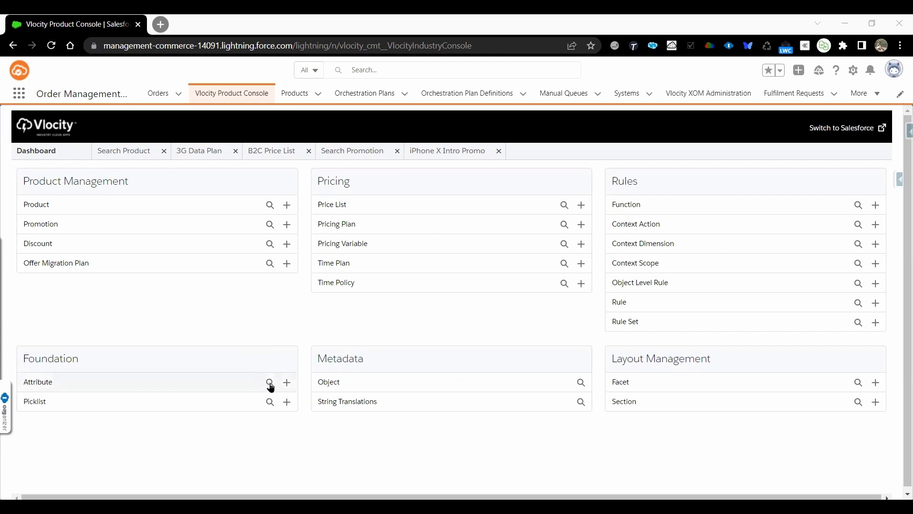
List all attributes with a blank attribute search and open the Capacity attribute in the Mobile Devices category
{"action": "left_click", "coordinate": [269, 383]}
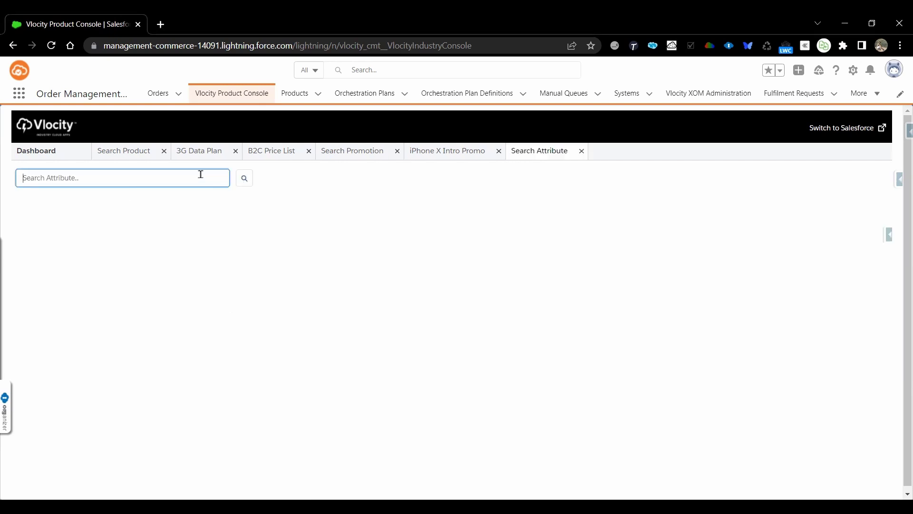
{"action": "left_click", "coordinate": [245, 179]}
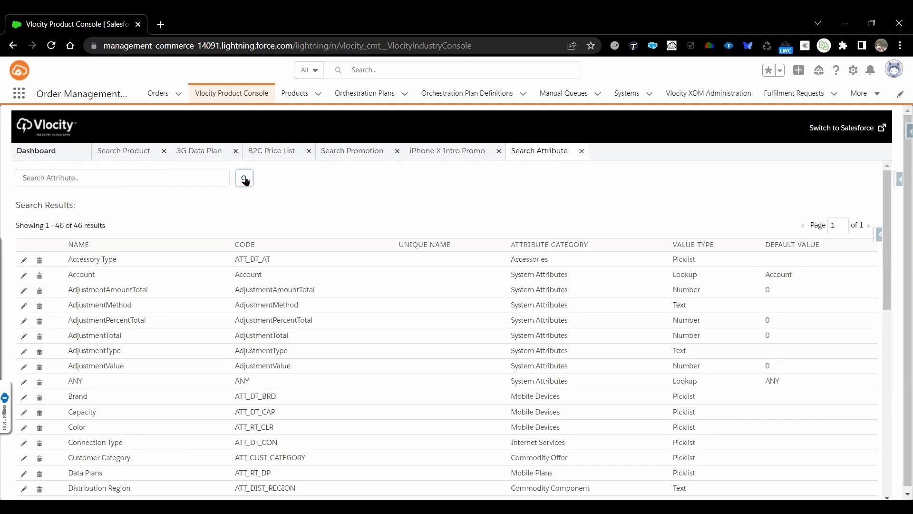
{"action": "scroll", "coordinate": [142, 380], "scroll_direction": "down", "scroll_amount": 3}
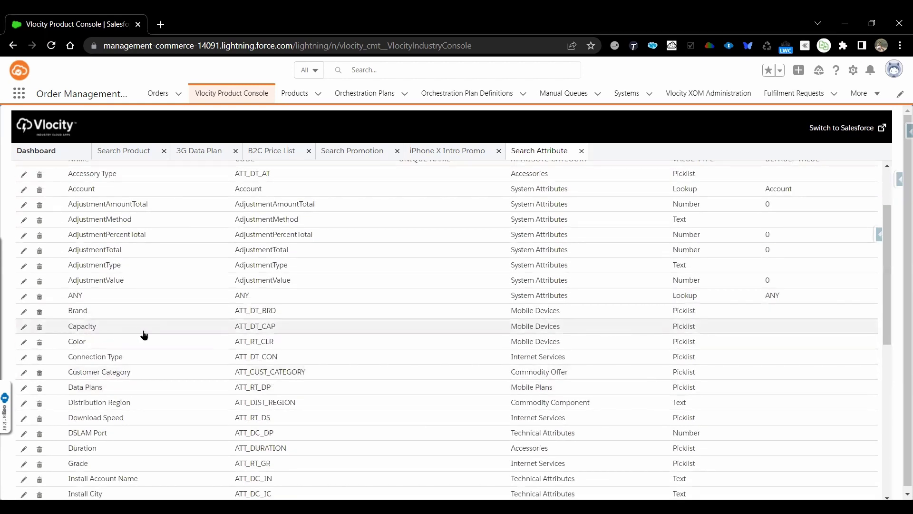
{"action": "left_click", "coordinate": [85, 327]}
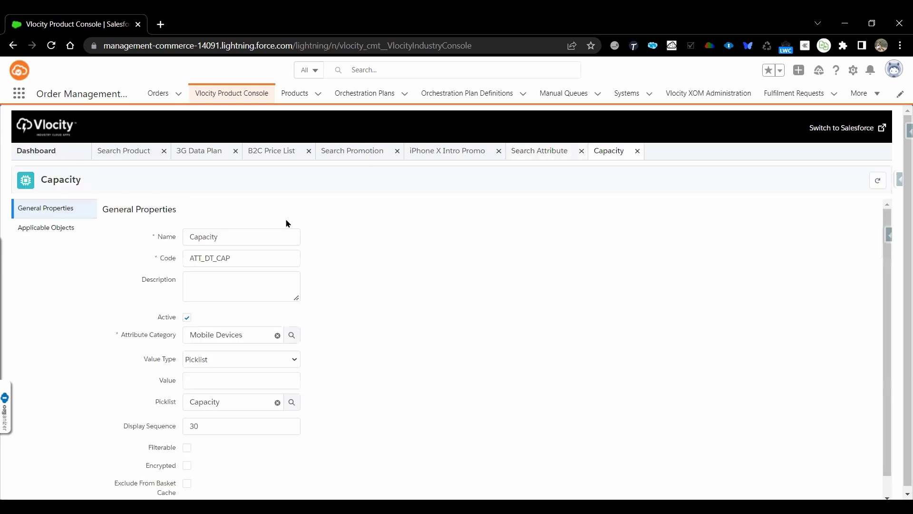
Examine the Capacity attribute's general properties, including its name, code, available value types and linked picklist
{"action": "double_click", "coordinate": [200, 234]}
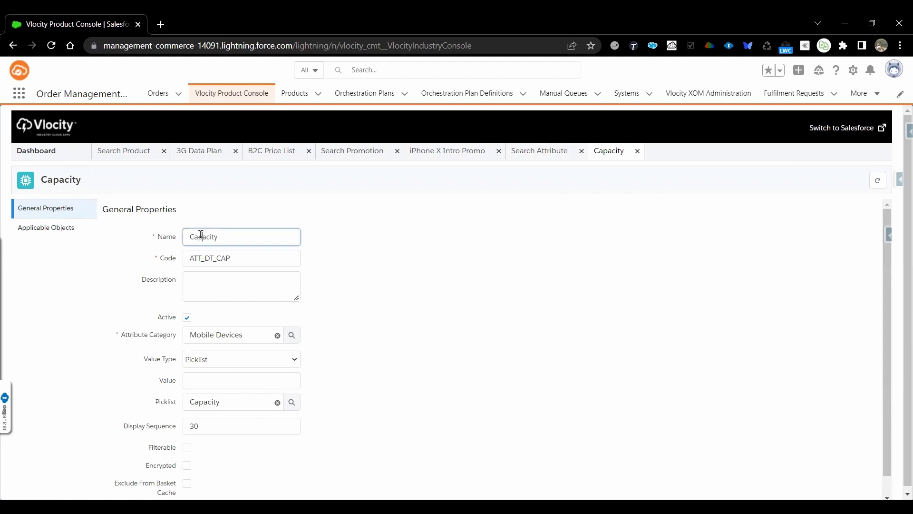
{"action": "double_click", "coordinate": [210, 260]}
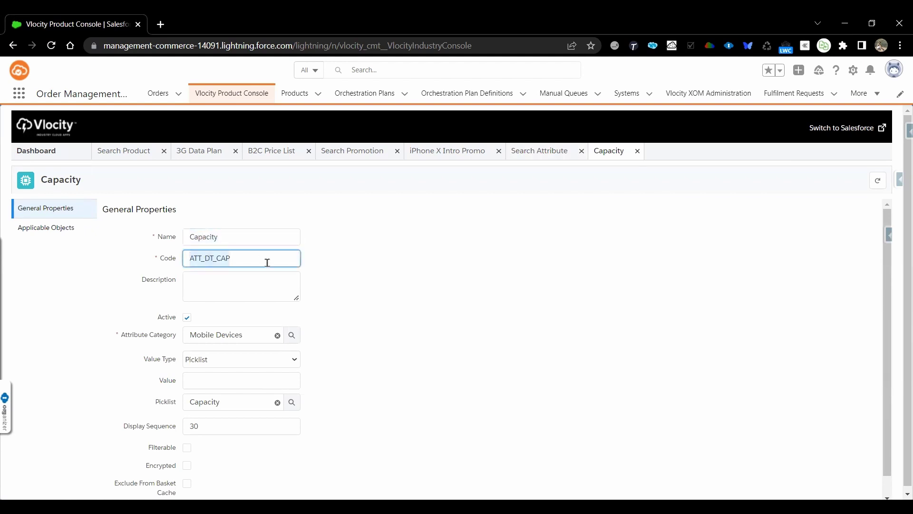
{"action": "left_click", "coordinate": [201, 260]}
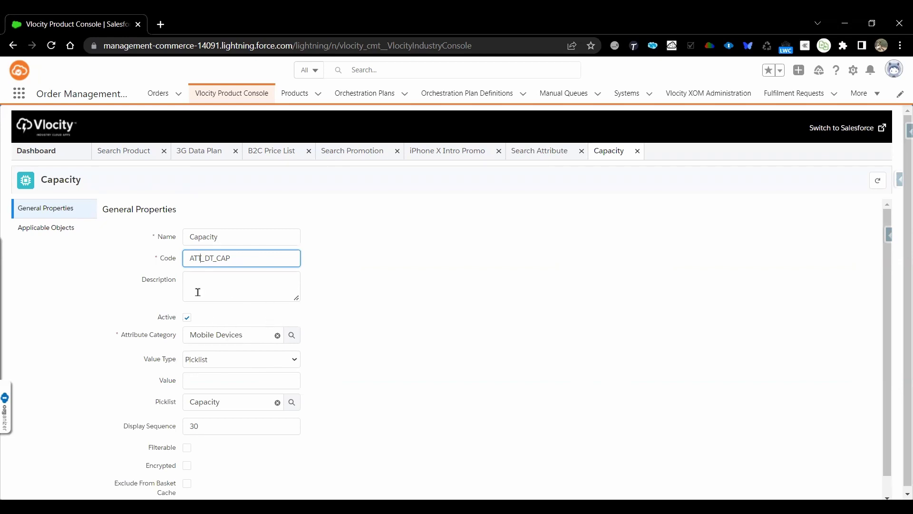
{"action": "left_click", "coordinate": [296, 362]}
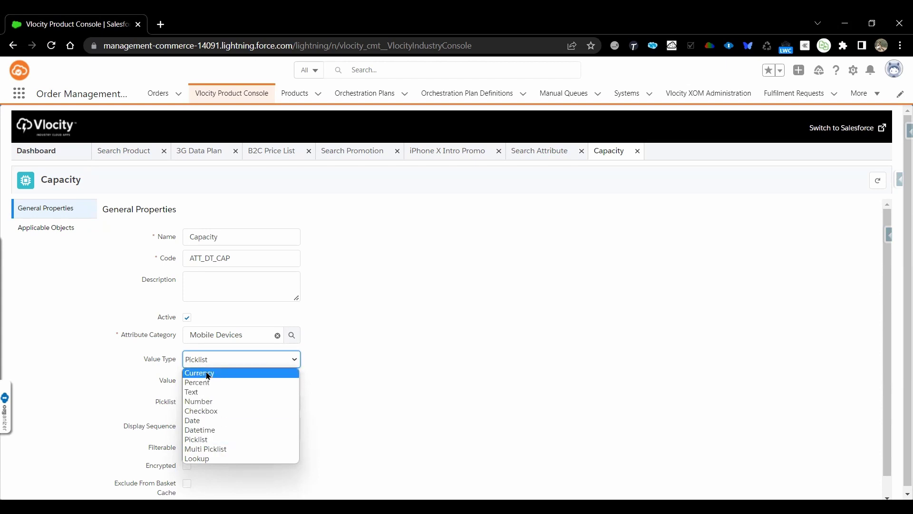
{"action": "left_click", "coordinate": [206, 439]}
{"action": "scroll", "coordinate": [407, 357], "scroll_direction": "down", "scroll_amount": 1}
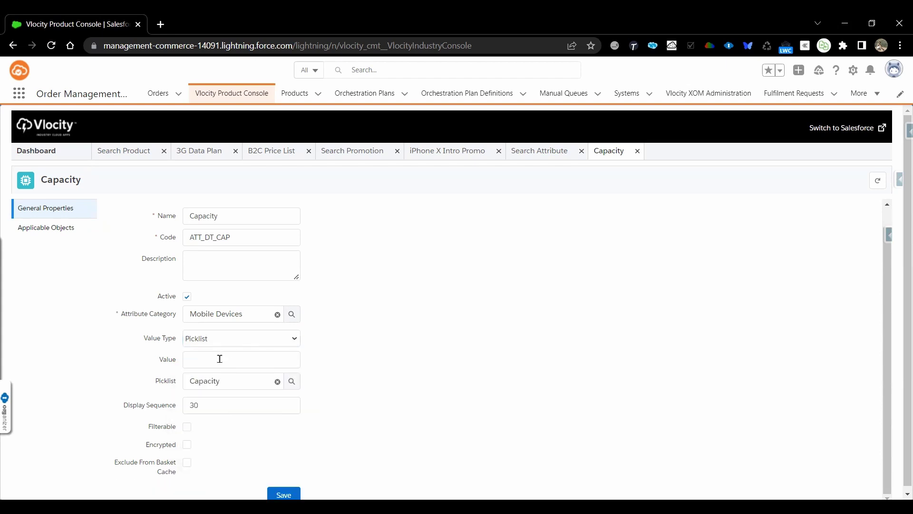
{"action": "double_click", "coordinate": [205, 381]}
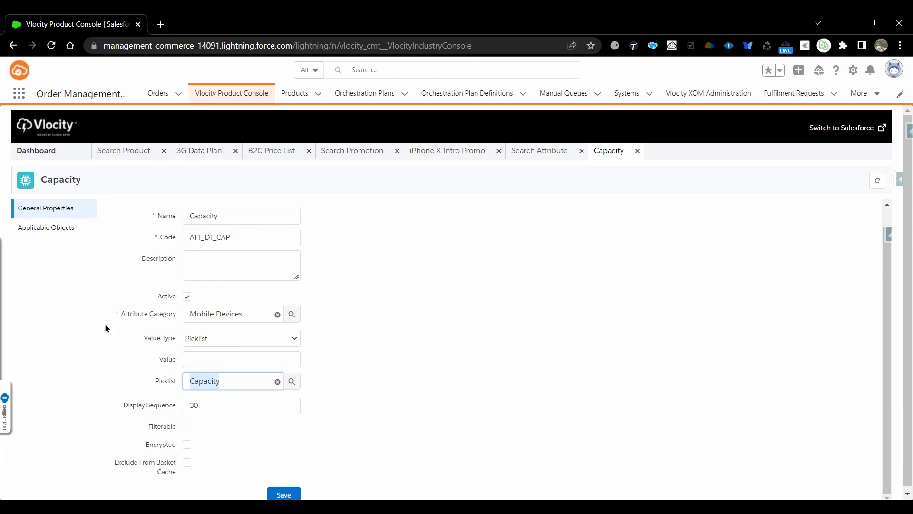
{"action": "left_click", "coordinate": [424, 340]}
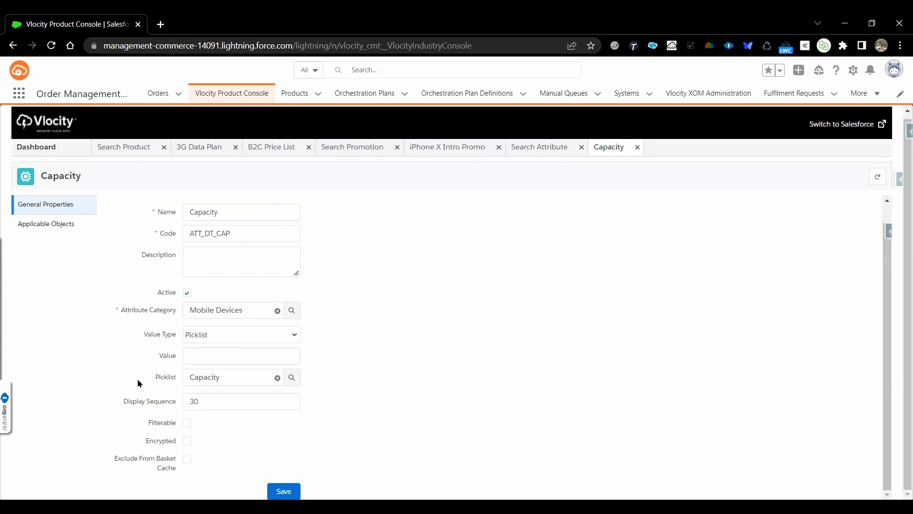
Review the list of applicable objects for the Capacity attribute
{"action": "left_click", "coordinate": [56, 226]}
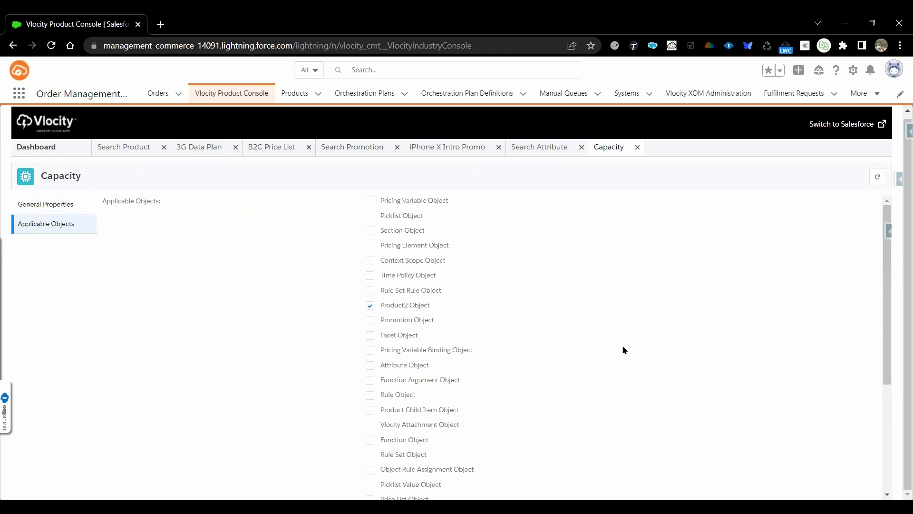
{"action": "left_click", "coordinate": [47, 205]}
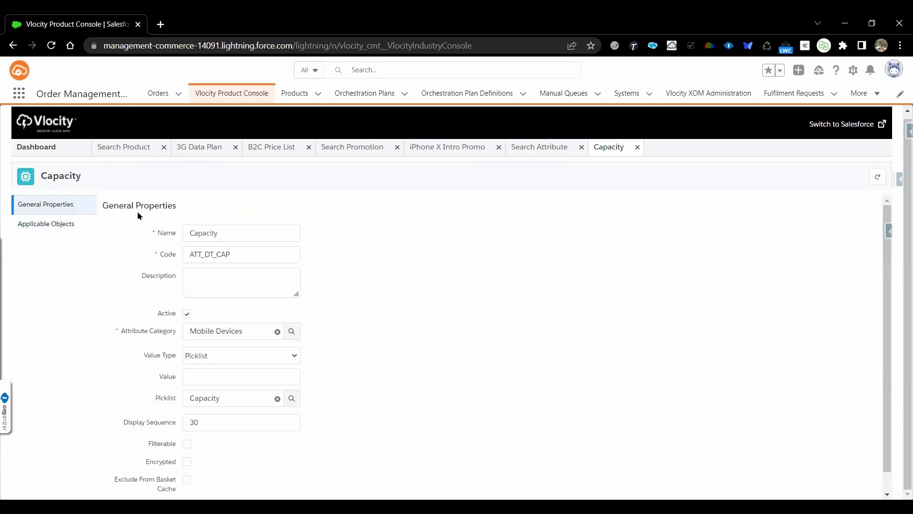
{"action": "left_click", "coordinate": [60, 227]}
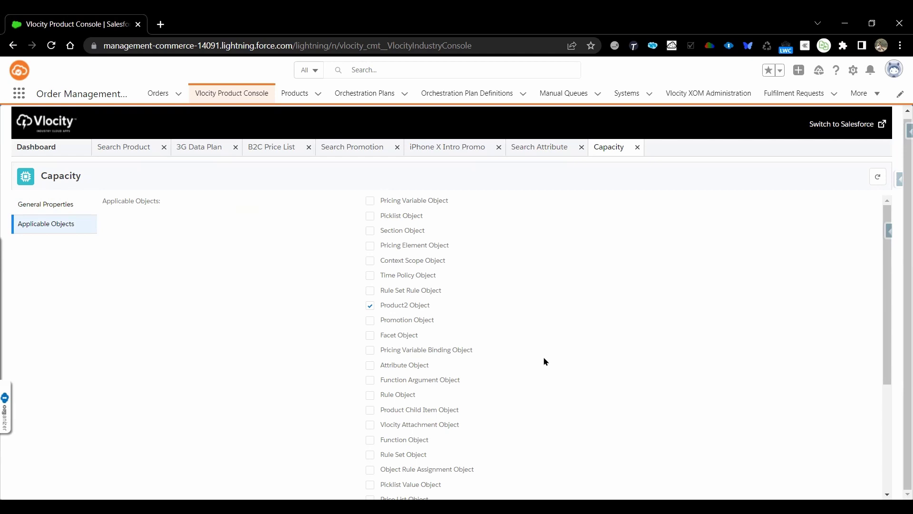
{"action": "scroll", "coordinate": [546, 361], "scroll_direction": "down", "scroll_amount": 4}
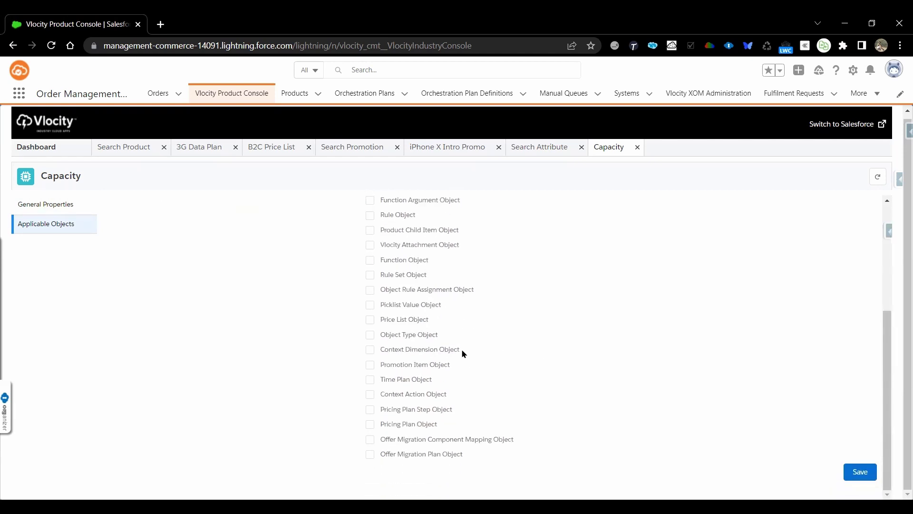
{"action": "left_click", "coordinate": [369, 335]}
Return to the Capacity attribute's general properties and check its attribute category and picklist
{"action": "left_click", "coordinate": [65, 205]}
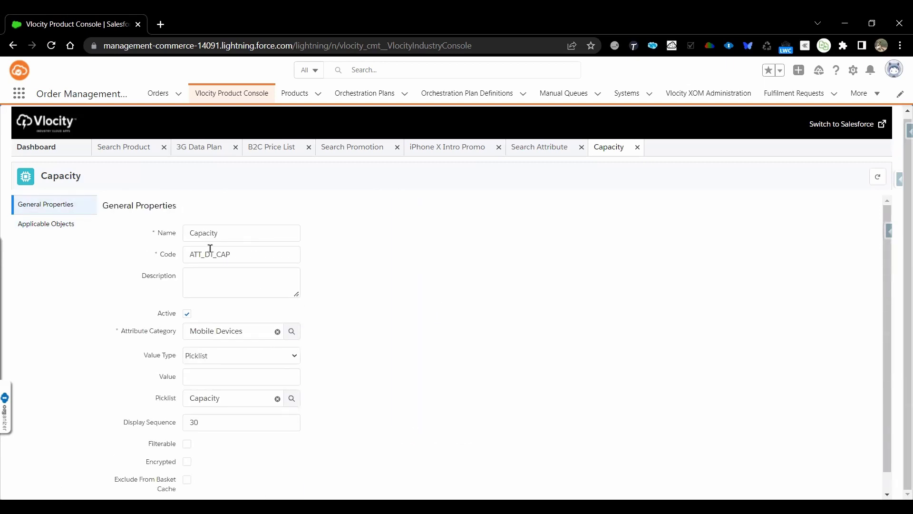
{"action": "double_click", "coordinate": [211, 334]}
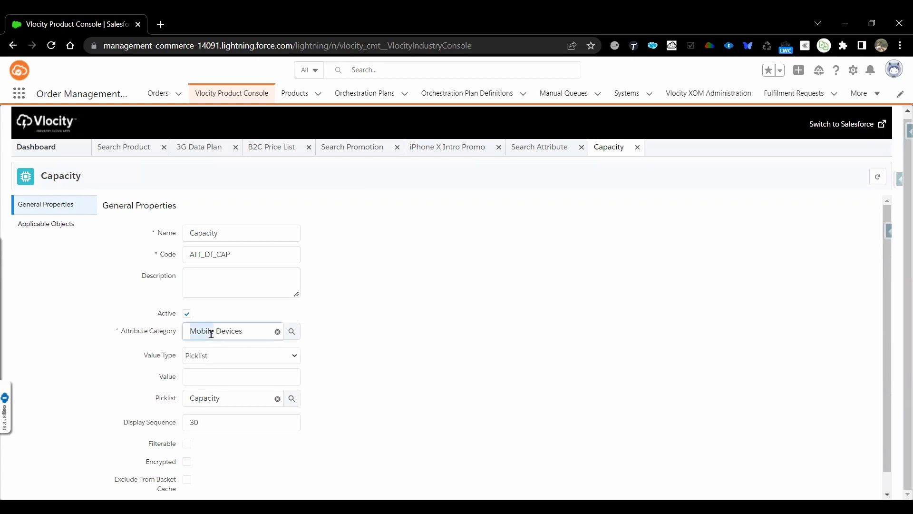
{"action": "double_click", "coordinate": [215, 398]}
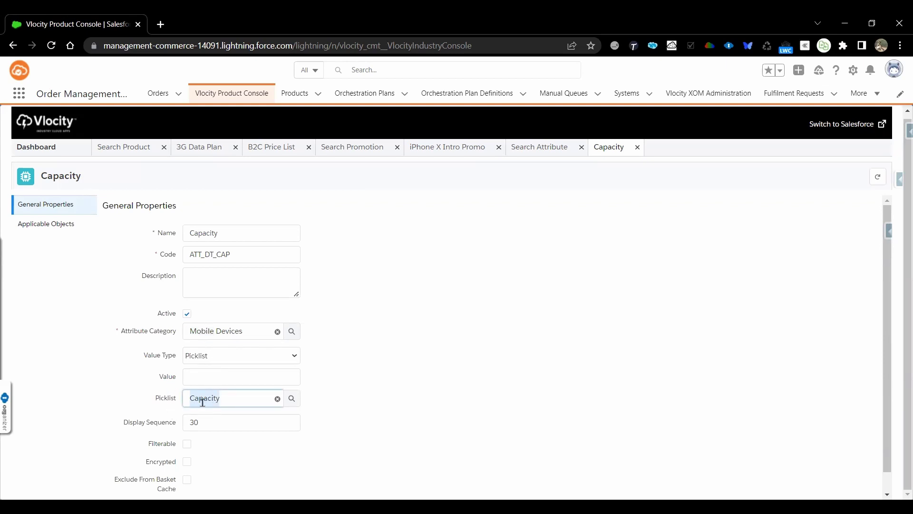
Search the picklists for "capacity" and open the picklist named Capacity
{"action": "left_click", "coordinate": [44, 156]}
{"action": "left_click", "coordinate": [269, 399]}
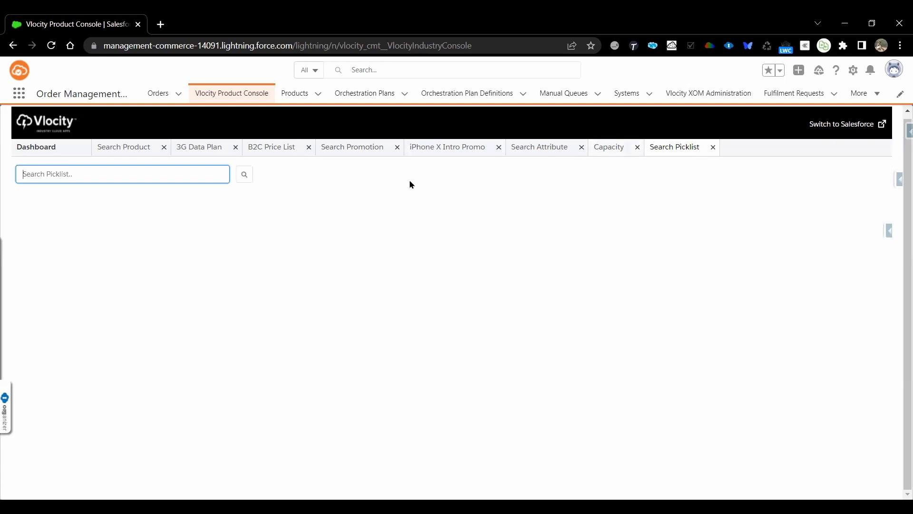
{"action": "type", "text": "capacity"}
{"action": "key", "text": "Return"}
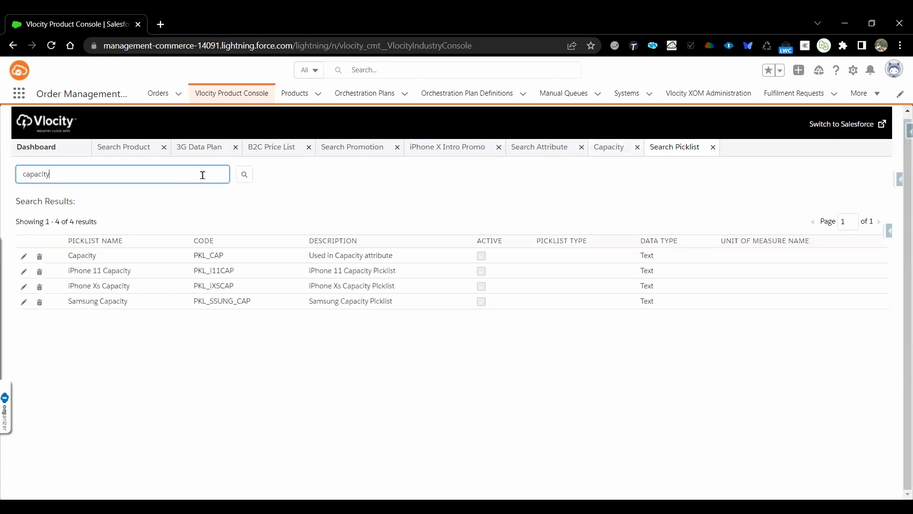
{"action": "left_click", "coordinate": [81, 257]}
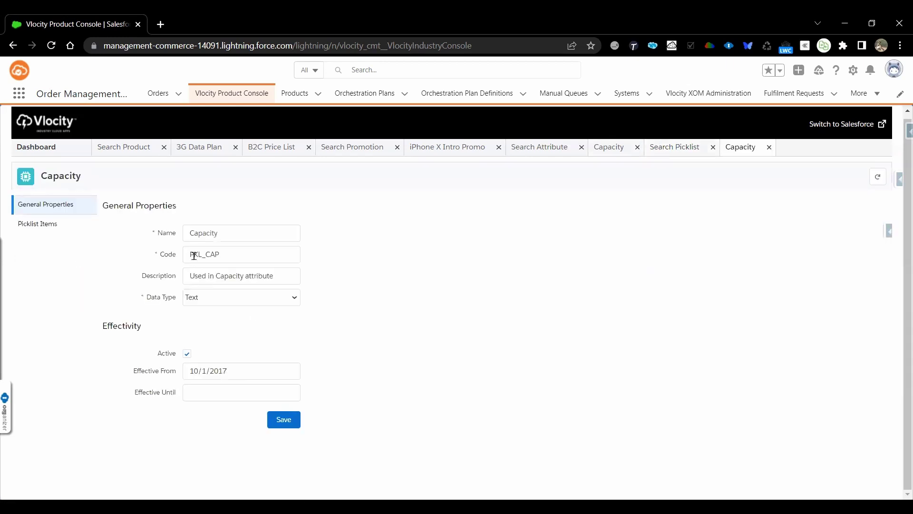
Inspect the Capacity picklist's code and items, and view the details of the 8 GB item
{"action": "double_click", "coordinate": [194, 255]}
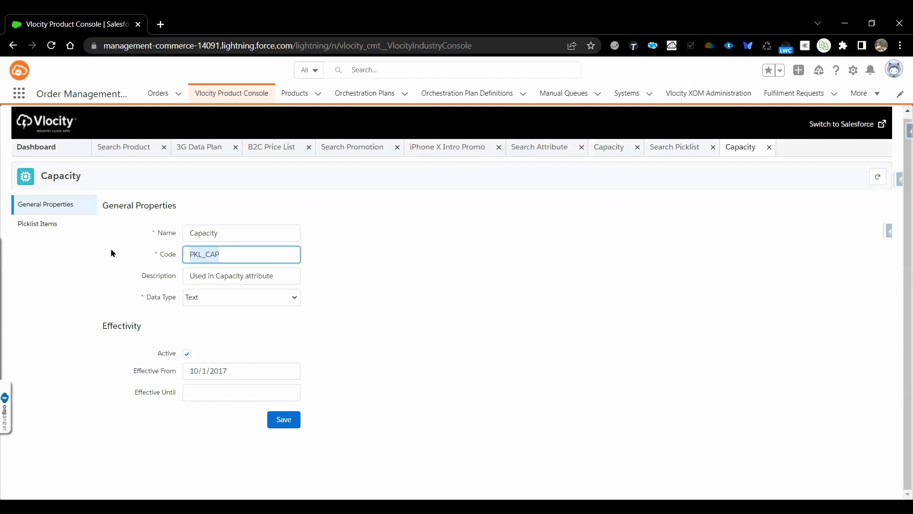
{"action": "left_click", "coordinate": [194, 219]}
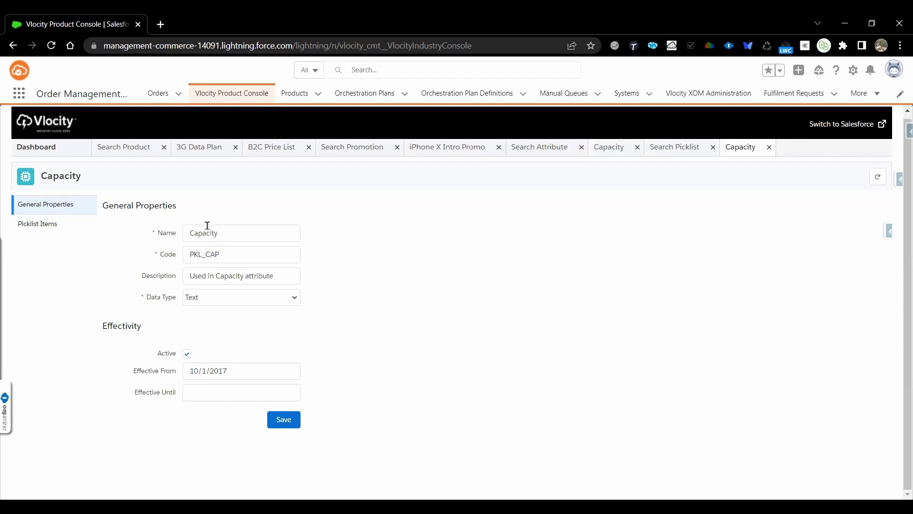
{"action": "left_click", "coordinate": [49, 226]}
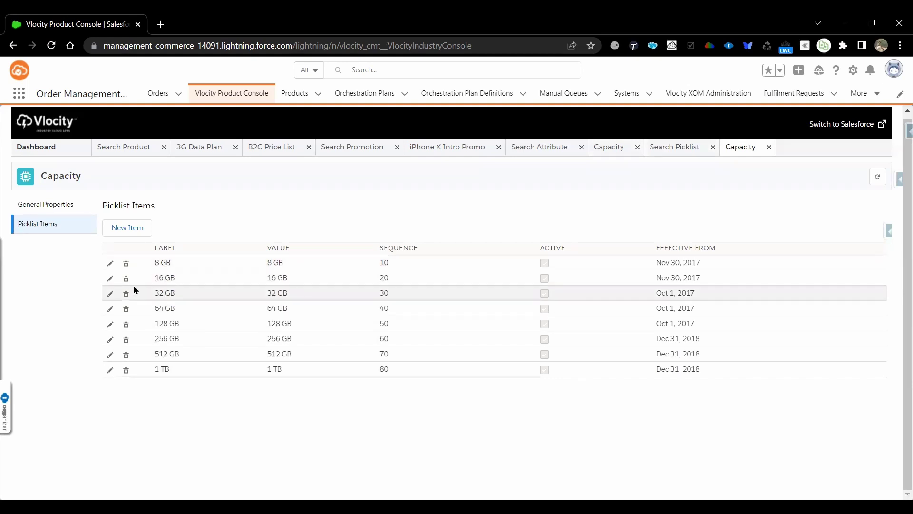
{"action": "left_click", "coordinate": [160, 263]}
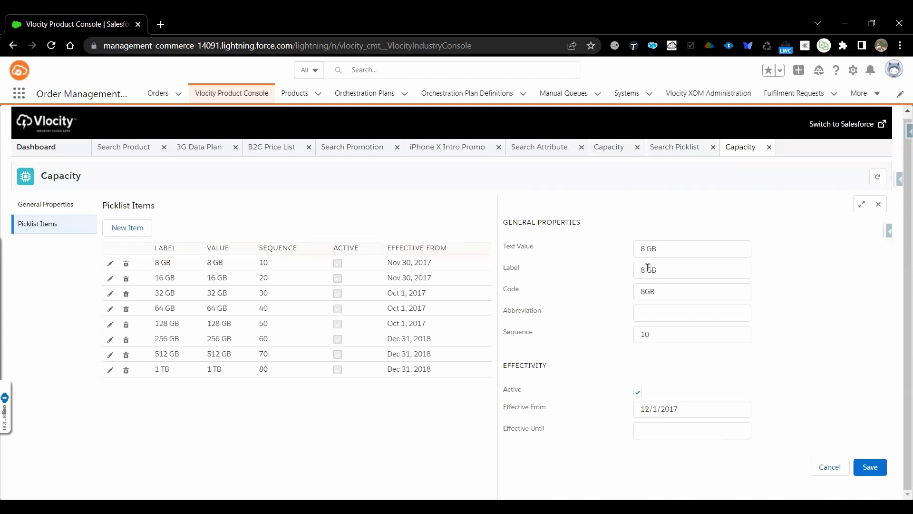
{"action": "left_click", "coordinate": [640, 263]}
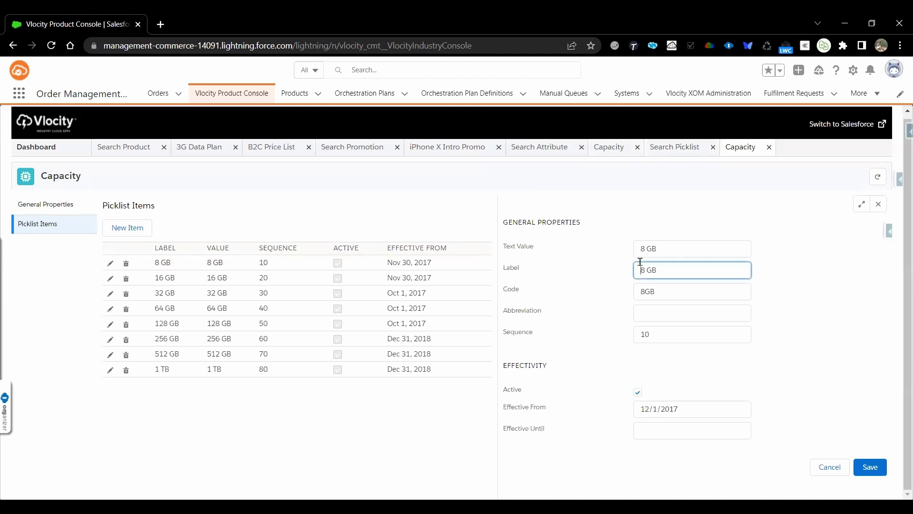
{"action": "left_click", "coordinate": [648, 244]}
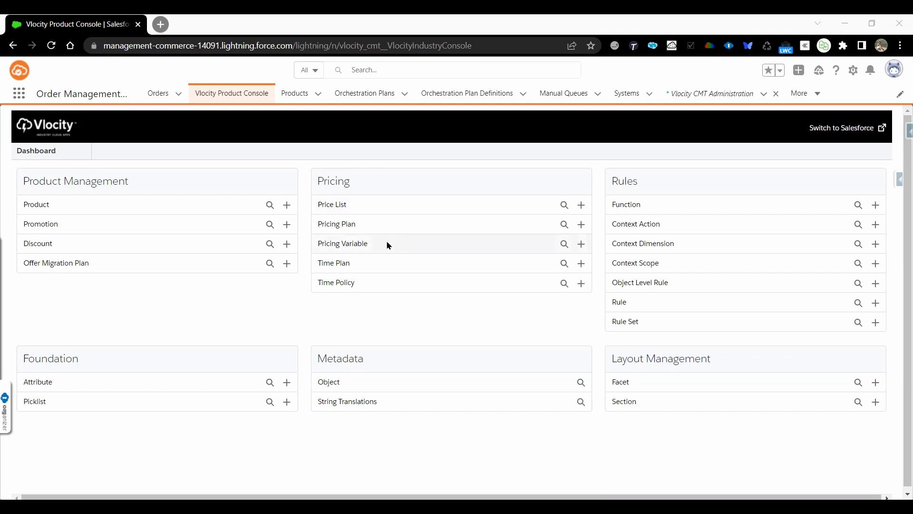
Start a new price list and look up the available price books without choosing one
{"action": "left_click", "coordinate": [581, 205]}
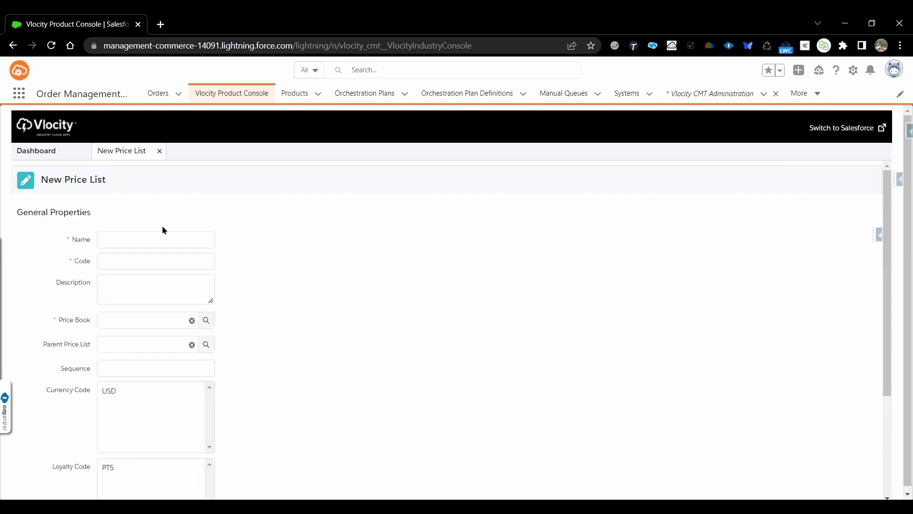
{"action": "left_click", "coordinate": [148, 258]}
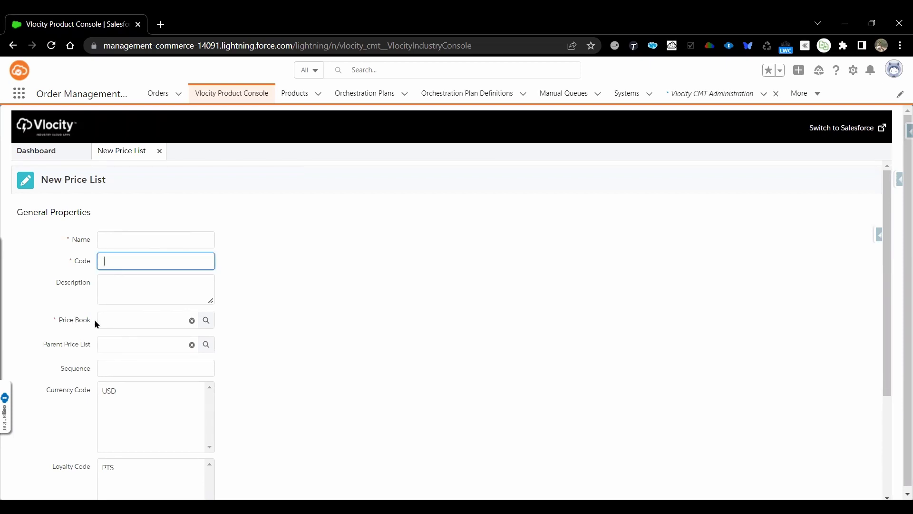
{"action": "left_click", "coordinate": [206, 326]}
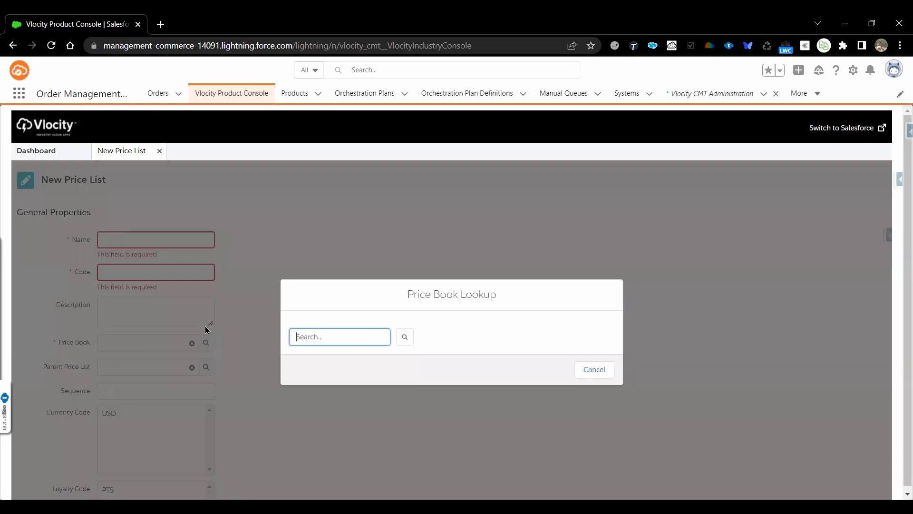
{"action": "left_click", "coordinate": [408, 340]}
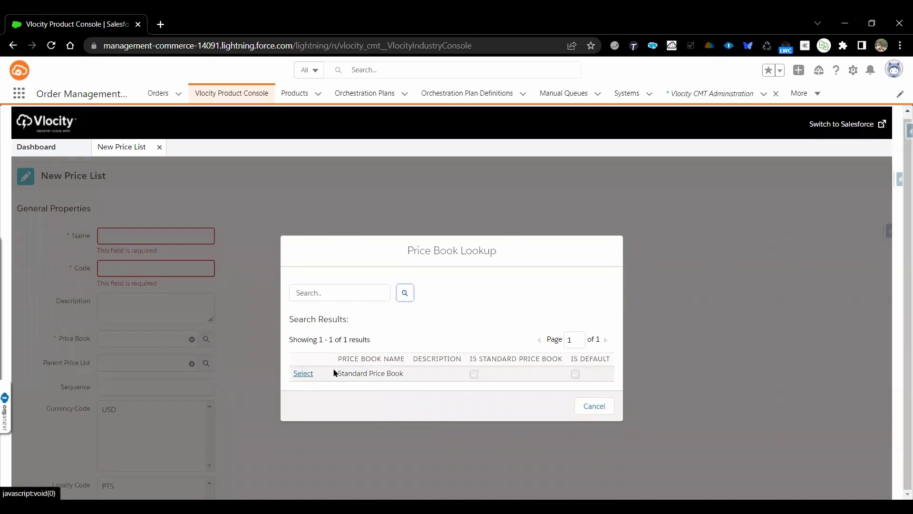
{"action": "left_click", "coordinate": [610, 408]}
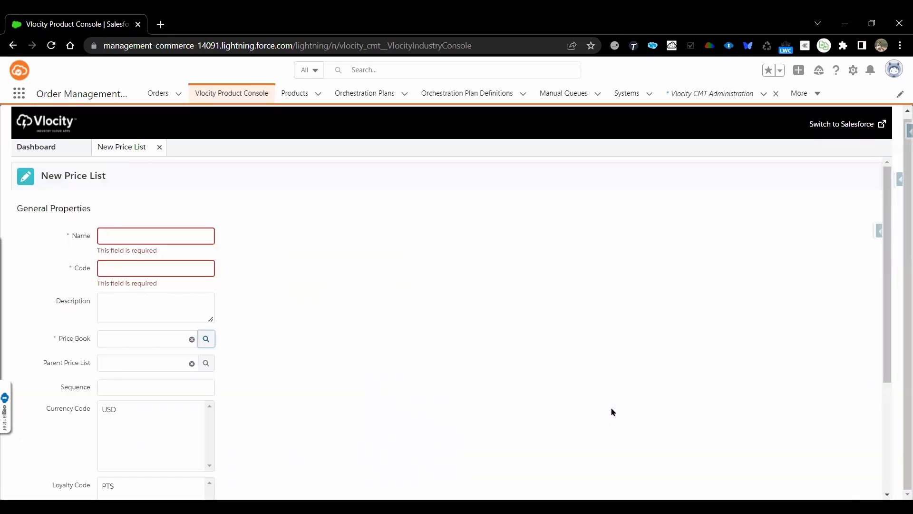
Name the new price list "2022 Pricelist" and give it the code PL_2022
{"action": "left_click", "coordinate": [117, 239]}
{"action": "type", "text": "A"}
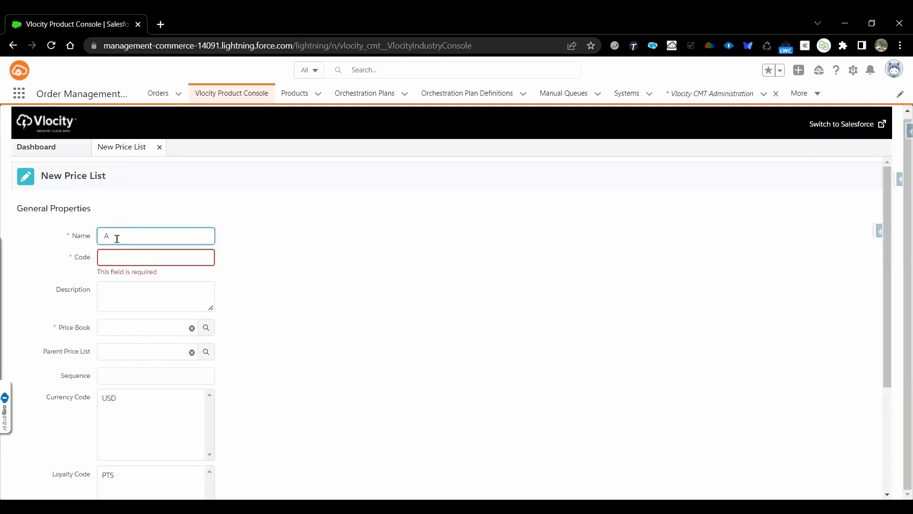
{"action": "key", "text": "BackSpace"}
{"action": "type", "text": "A"}
{"action": "key", "text": "BackSpace"}
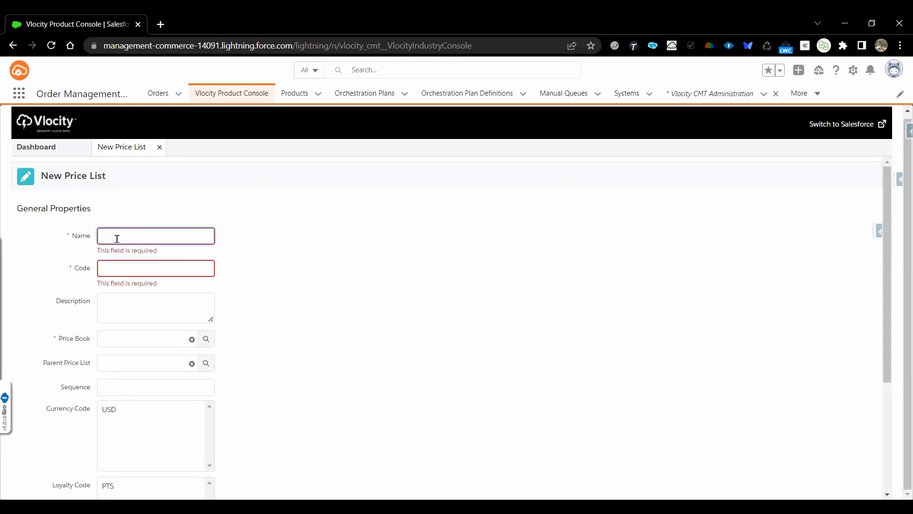
{"action": "type", "text": "2022"}
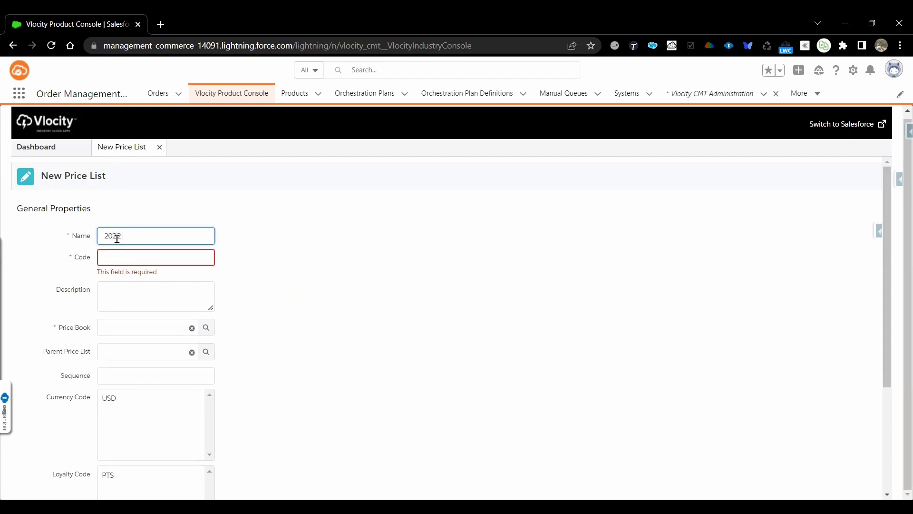
{"action": "type", "text": " Pricells"}
{"action": "key", "text": "Tab"}
{"action": "type", "text": "PL_2022"}
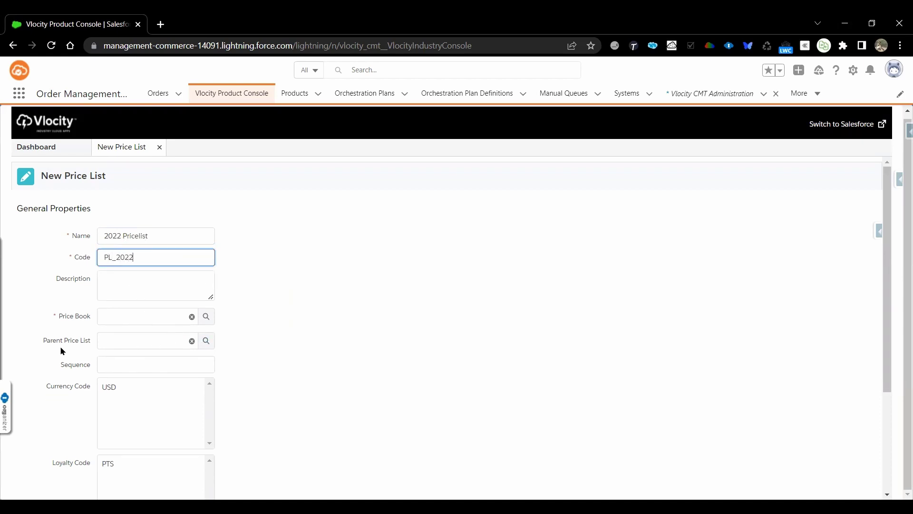
Set the new price list's parent to B2C Price List and its currency code to USD, and check the effectivity fields
{"action": "left_click", "coordinate": [205, 342]}
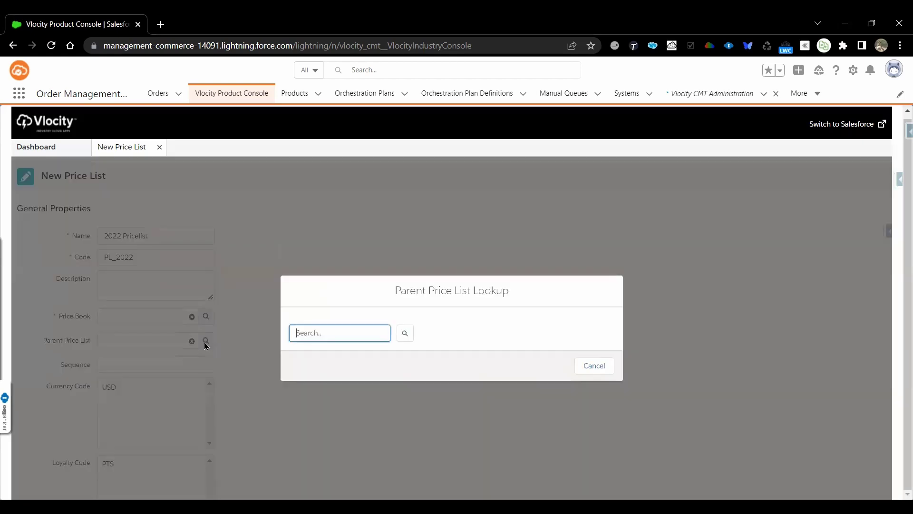
{"action": "left_click", "coordinate": [403, 335]}
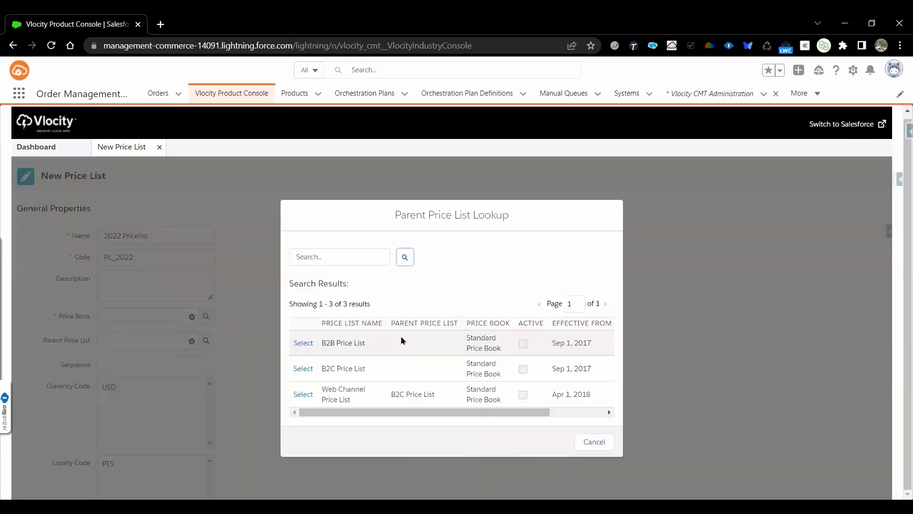
{"action": "left_click", "coordinate": [302, 369]}
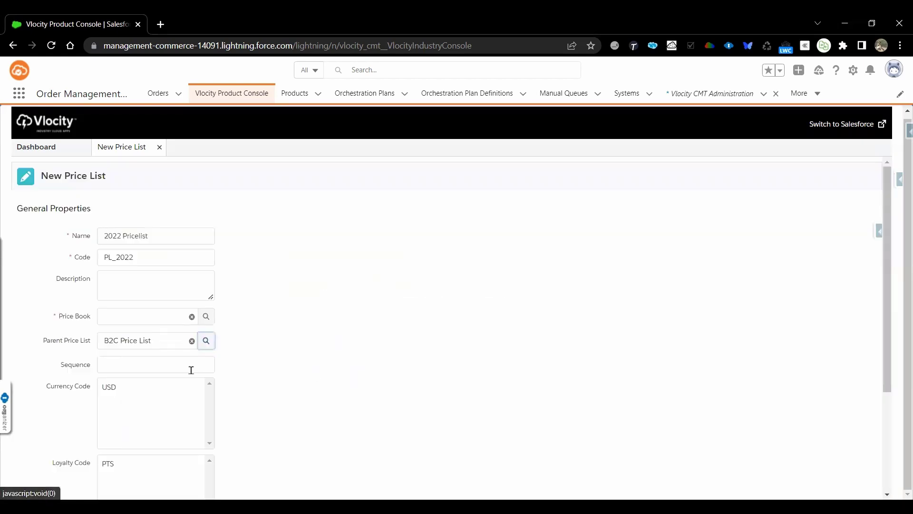
{"action": "left_click", "coordinate": [132, 368]}
{"action": "scroll", "coordinate": [404, 381], "scroll_direction": "down", "scroll_amount": 3}
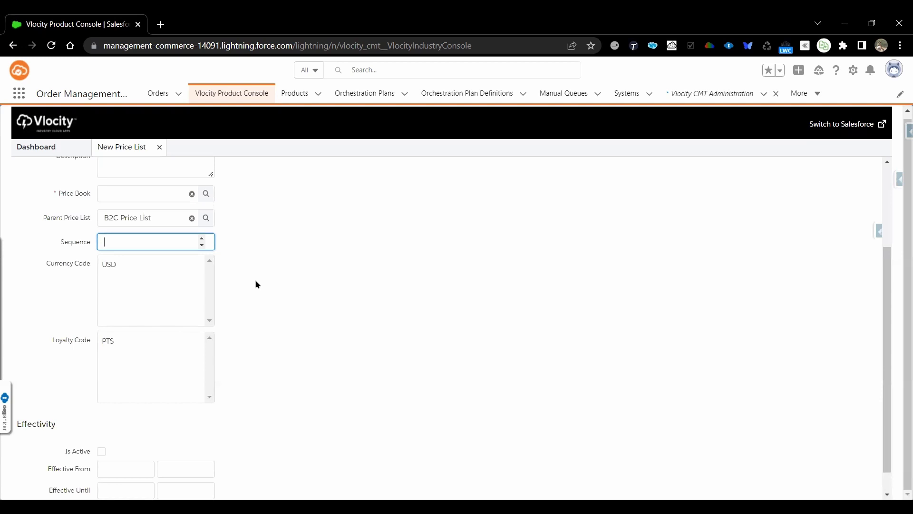
{"action": "left_click", "coordinate": [109, 269]}
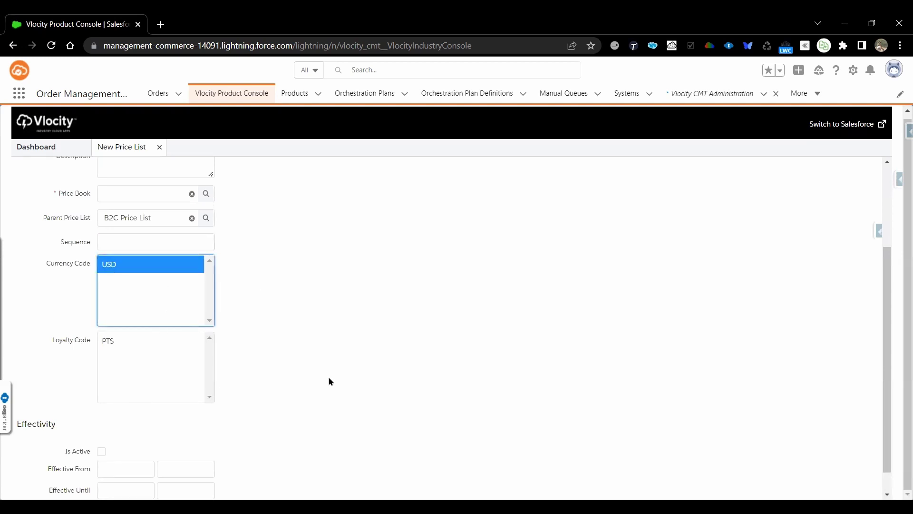
{"action": "scroll", "coordinate": [333, 375], "scroll_direction": "down", "scroll_amount": 1}
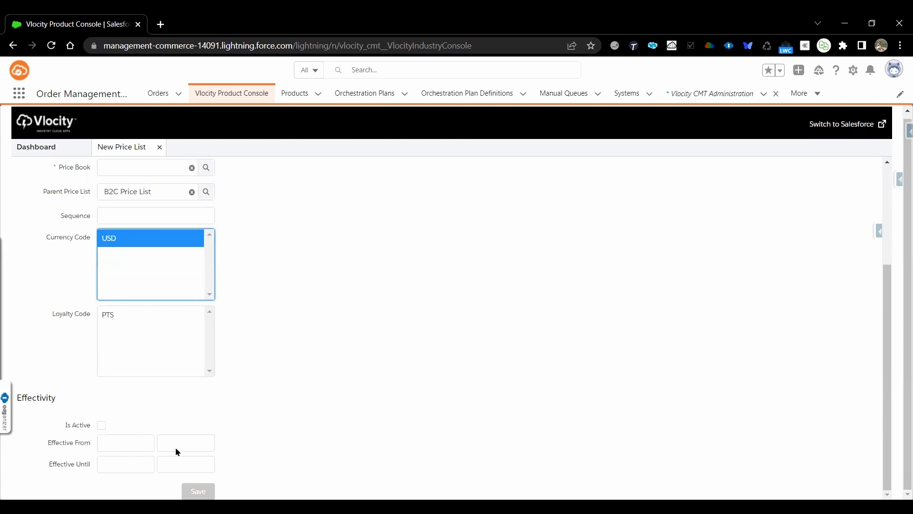
{"action": "scroll", "coordinate": [403, 398], "scroll_direction": "up", "scroll_amount": 3}
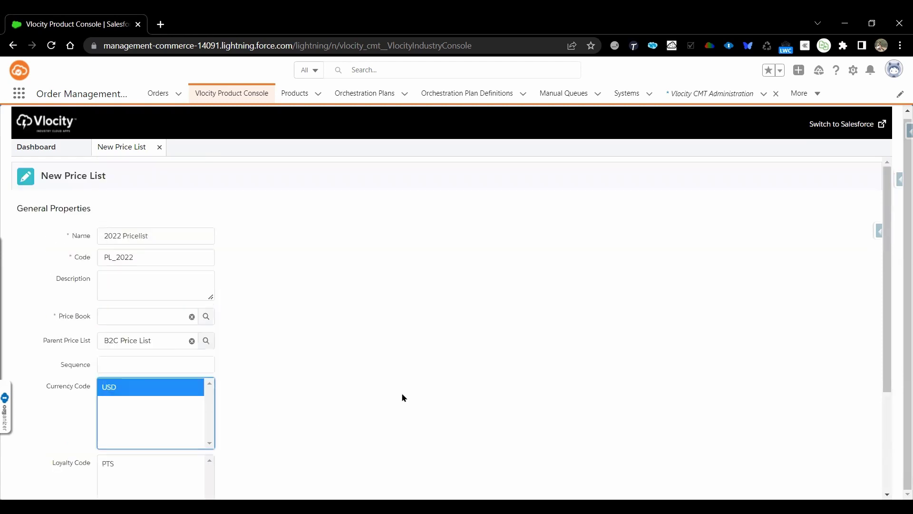
Look up all existing price lists from the dashboard and open B2C Price List
{"action": "left_click", "coordinate": [38, 149]}
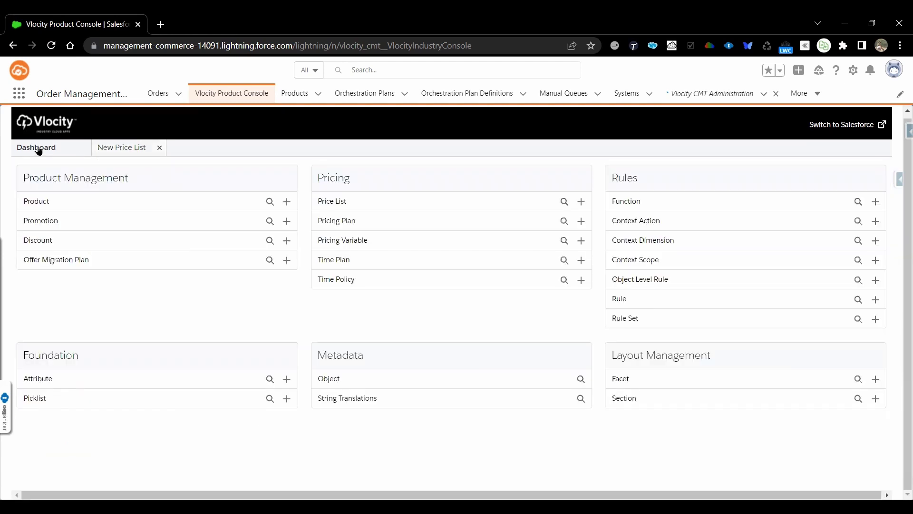
{"action": "left_click", "coordinate": [564, 201]}
{"action": "left_click", "coordinate": [244, 176]}
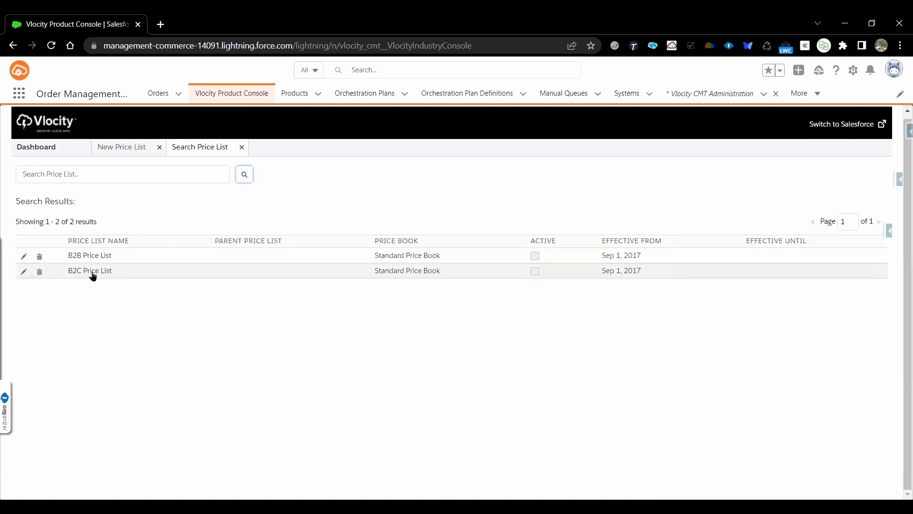
{"action": "left_click", "coordinate": [92, 274]}
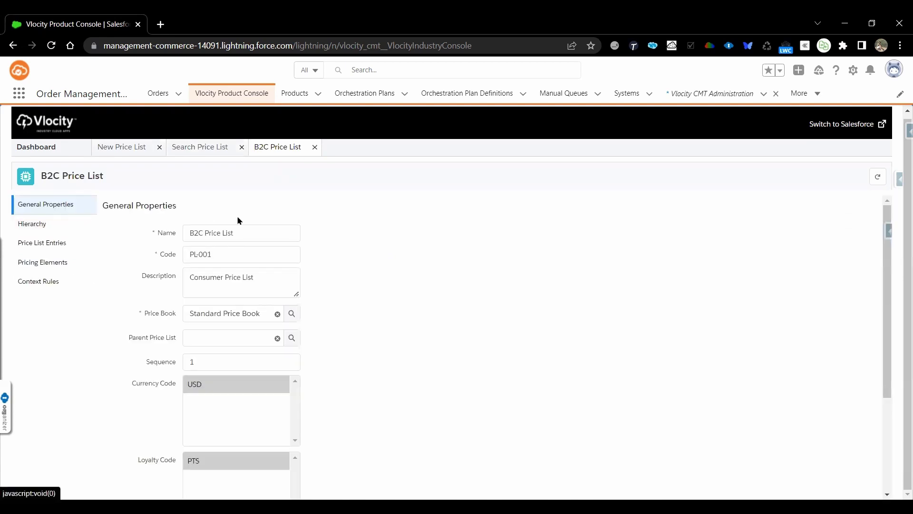
Review the general properties of B2C Price List, including its name, code, price book, sequence and currency
{"action": "double_click", "coordinate": [208, 234]}
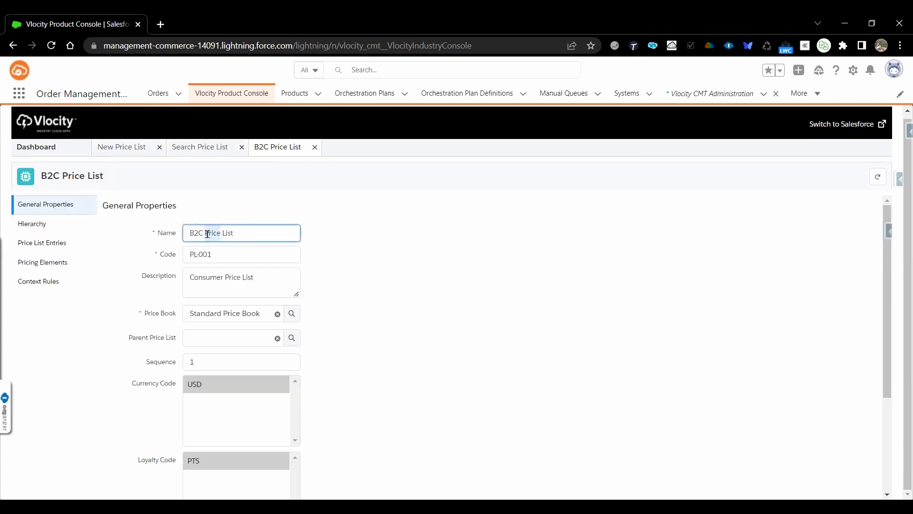
{"action": "double_click", "coordinate": [204, 255]}
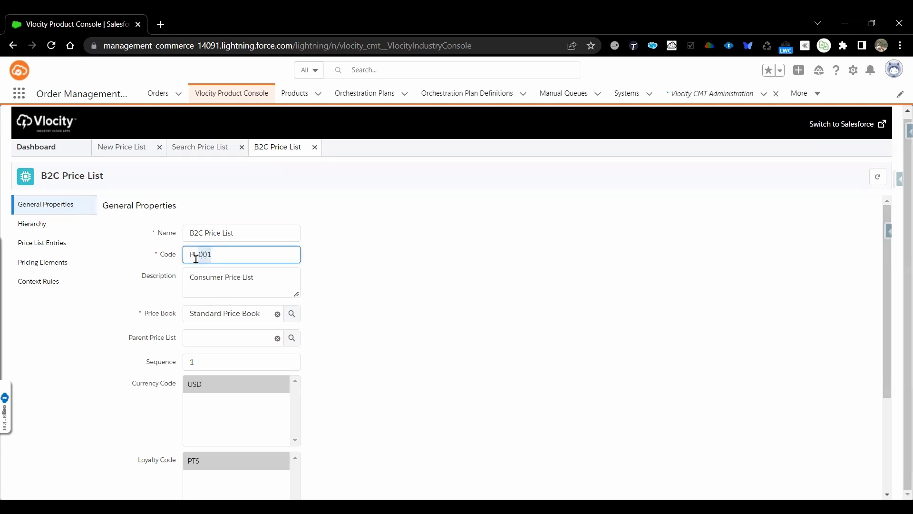
{"action": "left_click", "coordinate": [186, 259]}
{"action": "scroll", "coordinate": [452, 377], "scroll_direction": "down", "scroll_amount": 5}
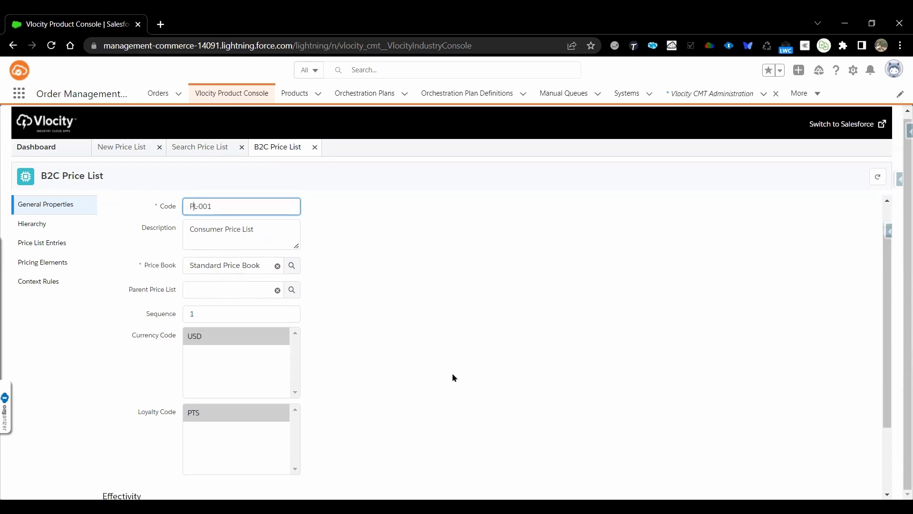
{"action": "scroll", "coordinate": [453, 377], "scroll_direction": "up", "scroll_amount": 5}
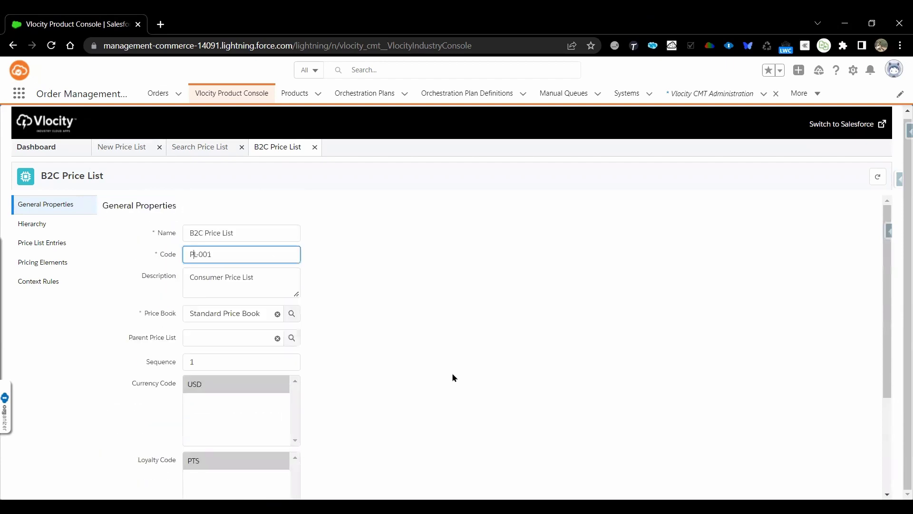
Examine the hierarchy of B2C Price List, view its child Web Channel Price List, and return to the B2C list
{"action": "left_click", "coordinate": [61, 228]}
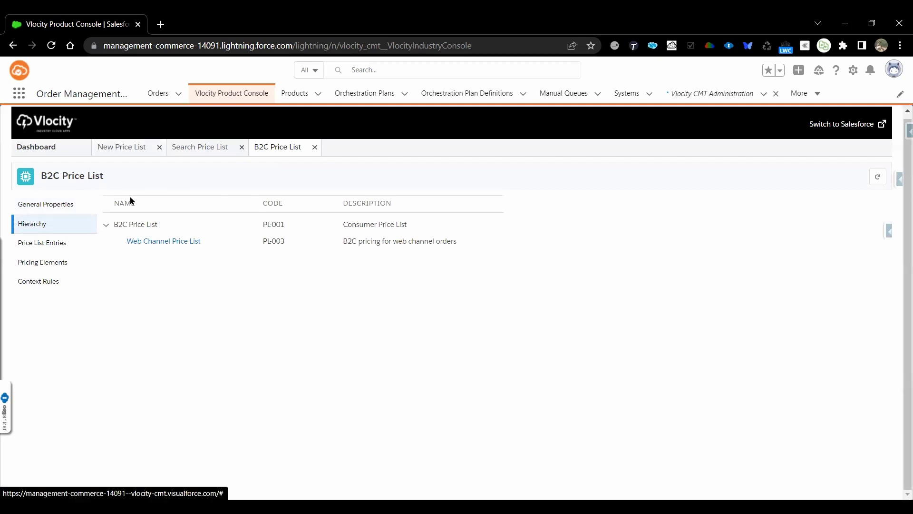
{"action": "left_click", "coordinate": [170, 243]}
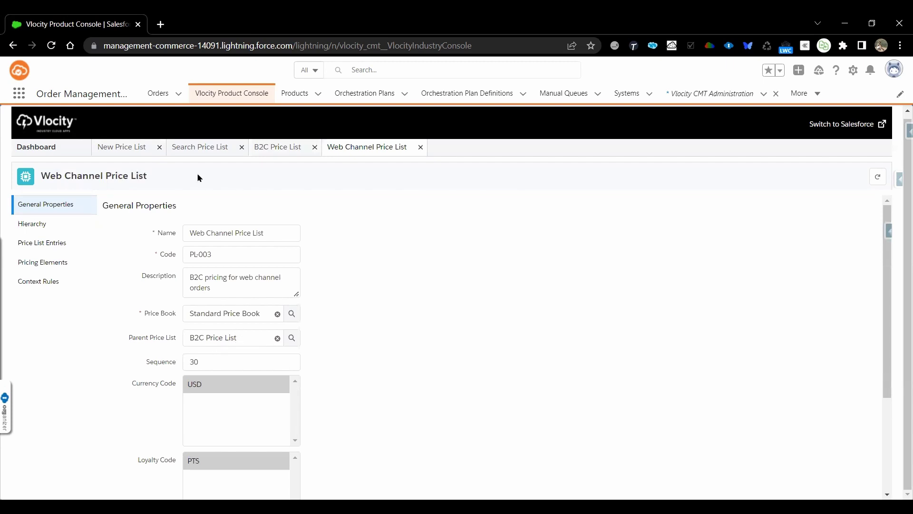
{"action": "left_click", "coordinate": [270, 148]}
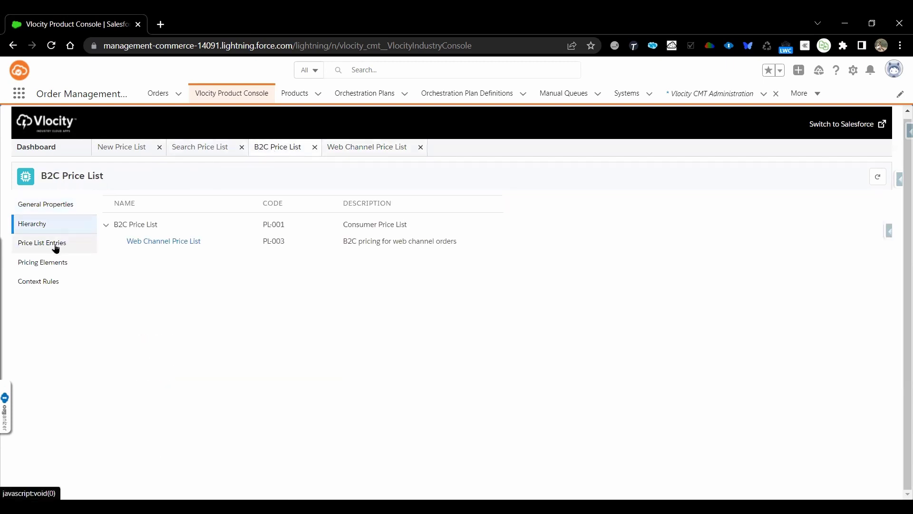
Examine the price list entries of B2C Price List, including their pricing variables, pricing elements and effectivity
{"action": "left_click", "coordinate": [56, 244]}
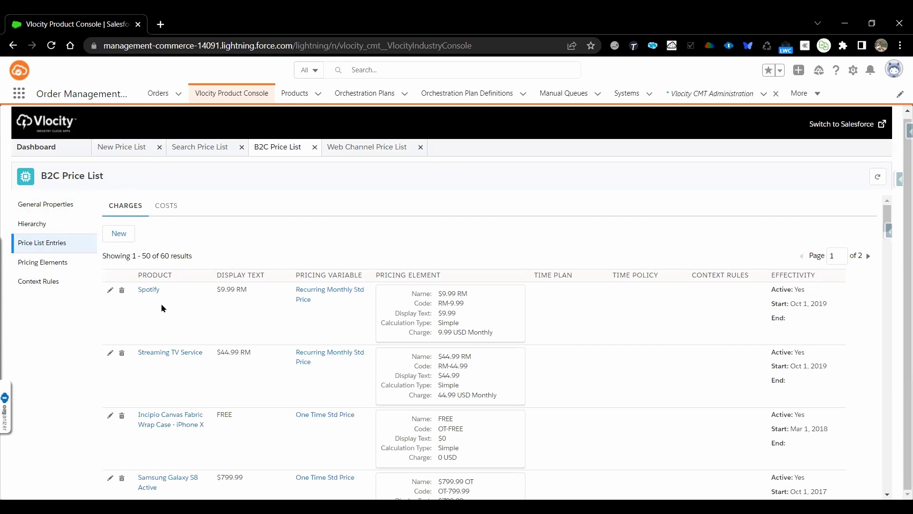
{"action": "scroll", "coordinate": [179, 481], "scroll_direction": "down", "scroll_amount": 1}
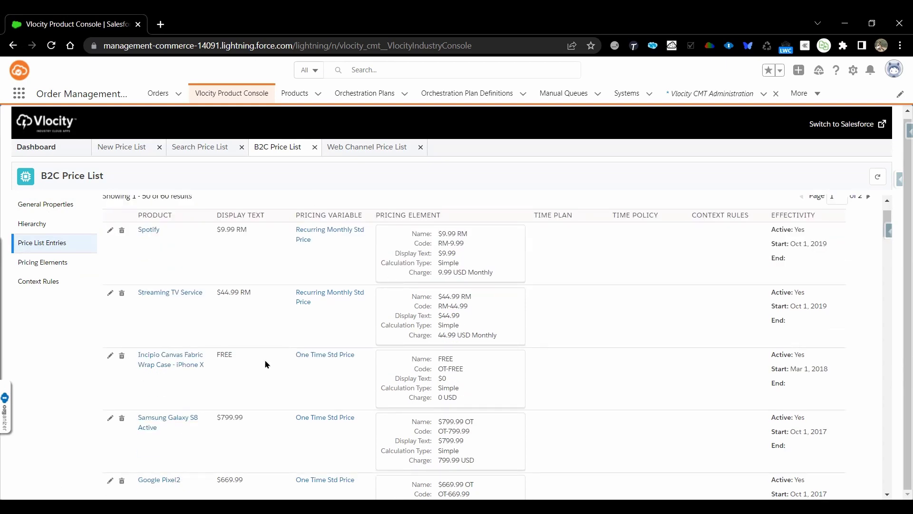
{"action": "scroll", "coordinate": [265, 364], "scroll_direction": "up", "scroll_amount": 1}
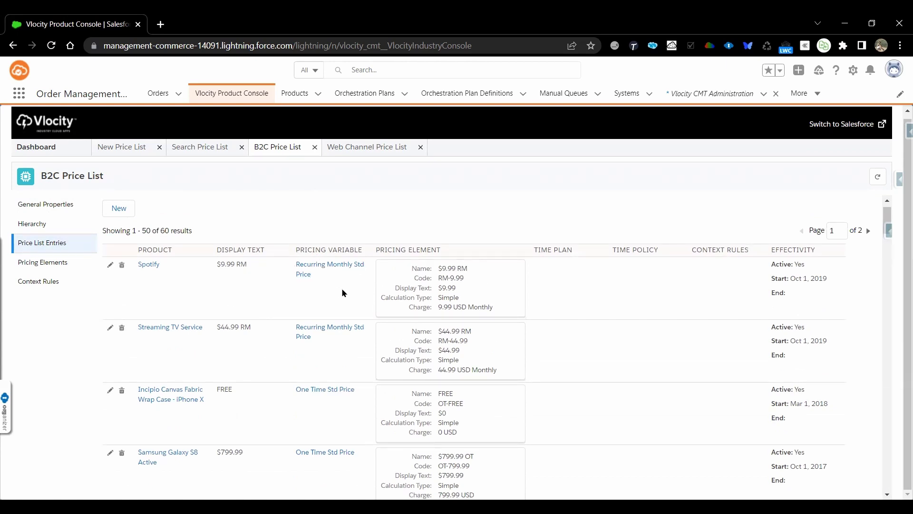
{"action": "scroll", "coordinate": [342, 291], "scroll_direction": "down", "scroll_amount": 2}
{"action": "scroll", "coordinate": [342, 291], "scroll_direction": "up", "scroll_amount": 2}
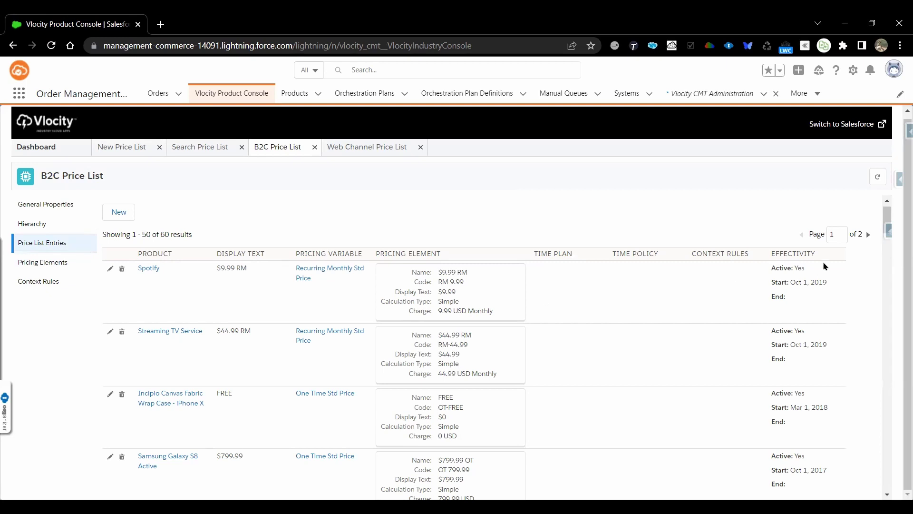
Look through the charge pricing elements of B2C Price List and check its context rules
{"action": "left_click", "coordinate": [30, 271]}
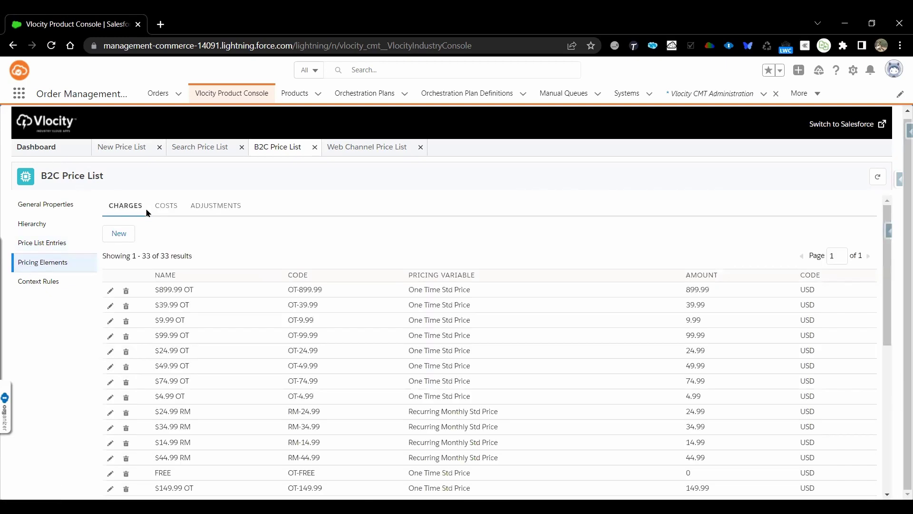
{"action": "scroll", "coordinate": [456, 382], "scroll_direction": "down", "scroll_amount": 1}
{"action": "scroll", "coordinate": [456, 382], "scroll_direction": "down", "scroll_amount": 2}
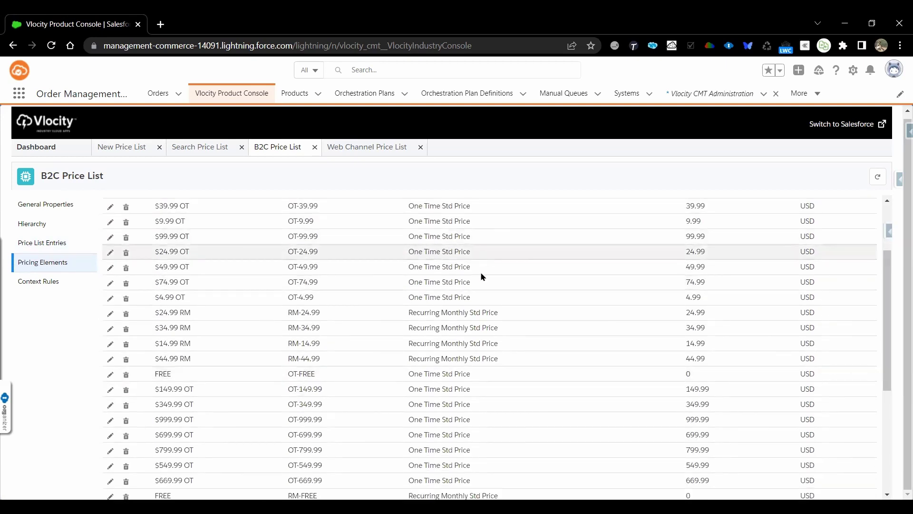
{"action": "scroll", "coordinate": [536, 356], "scroll_direction": "down", "scroll_amount": 3}
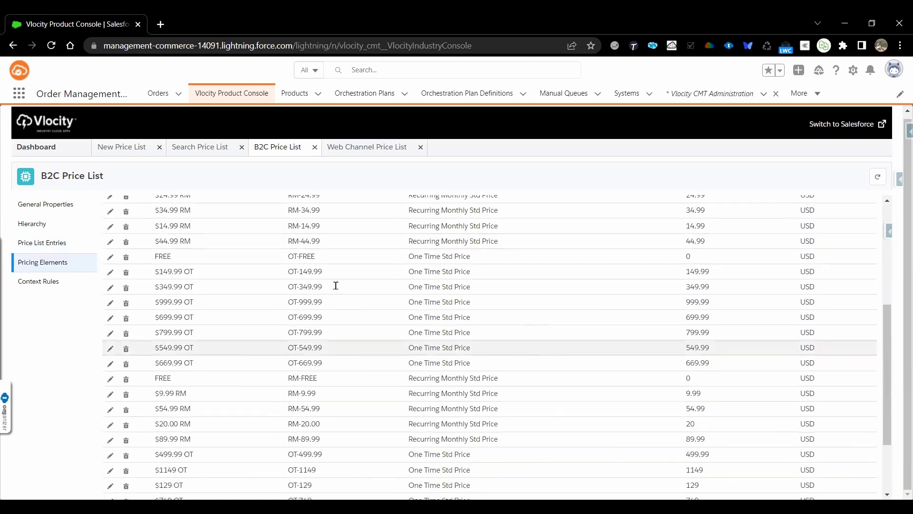
{"action": "left_click", "coordinate": [48, 284]}
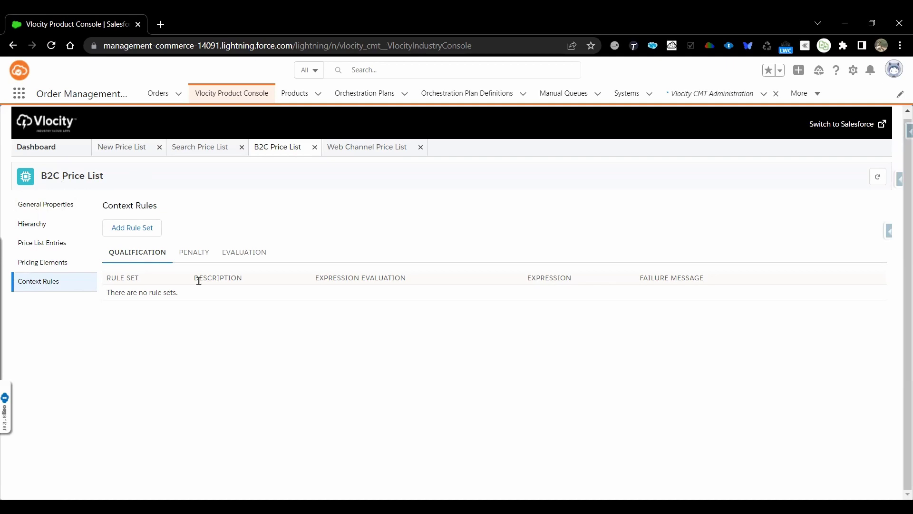
Return to the dashboard and list all pricing variables with their codes and charge types
{"action": "left_click", "coordinate": [45, 148]}
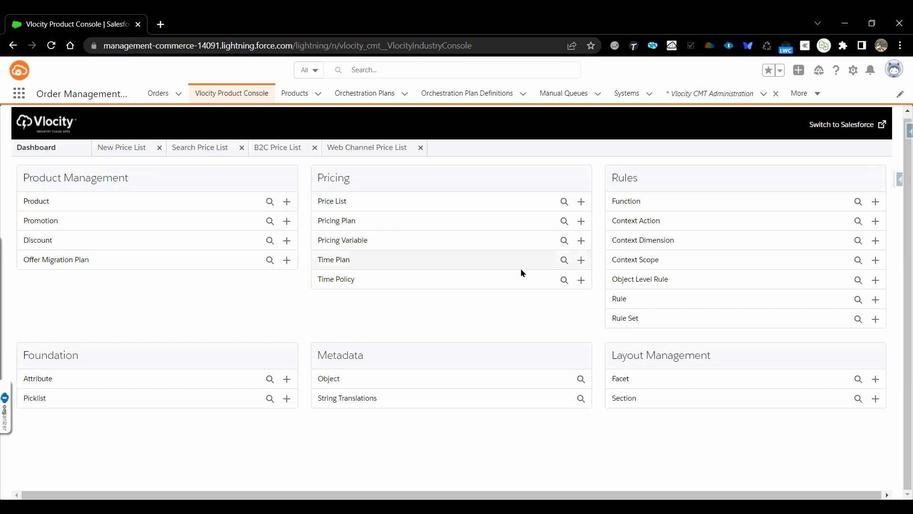
{"action": "left_click", "coordinate": [564, 243]}
{"action": "left_click", "coordinate": [245, 175]}
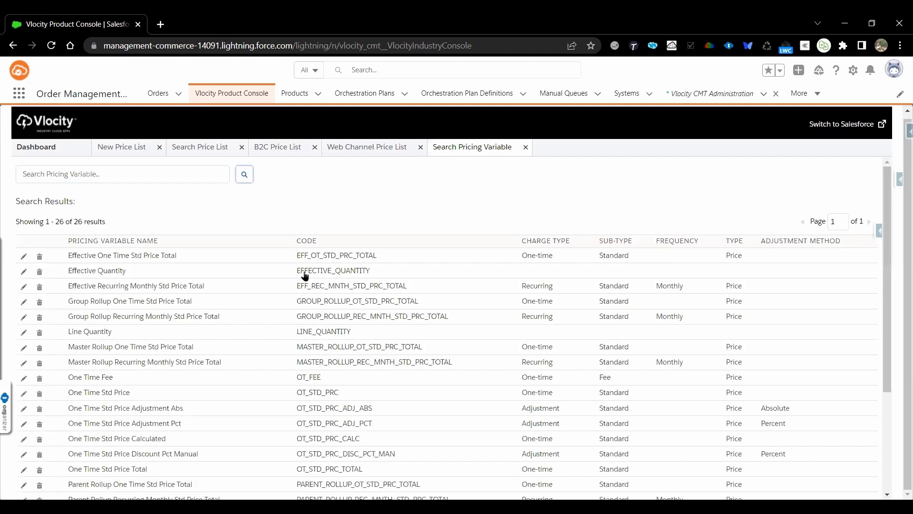
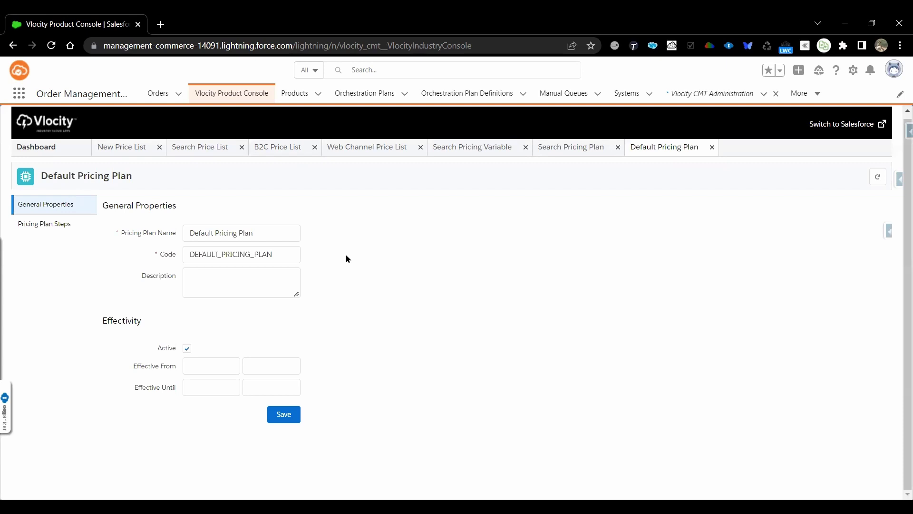
Review the Default Pricing Plan's steps and the new-step form, trying two blank parameter rows, and return to the pricing plan list
{"action": "left_click", "coordinate": [47, 225]}
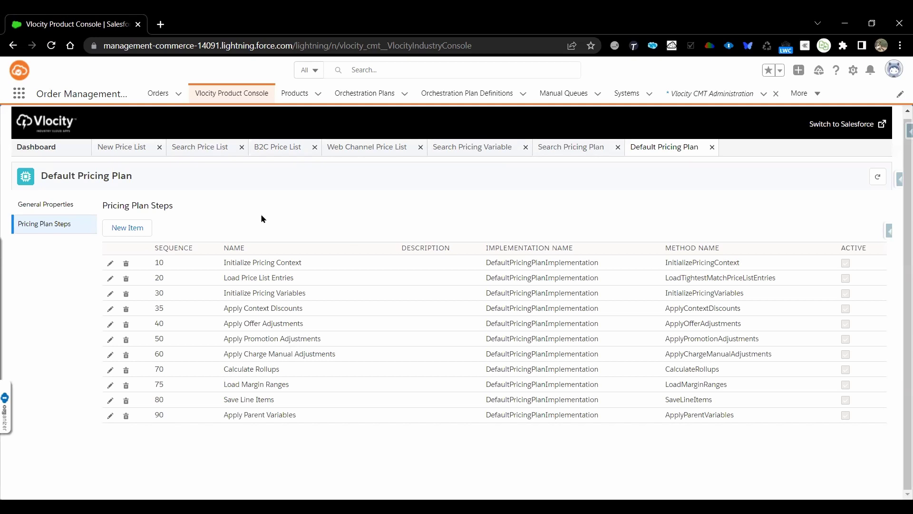
{"action": "left_click", "coordinate": [134, 229]}
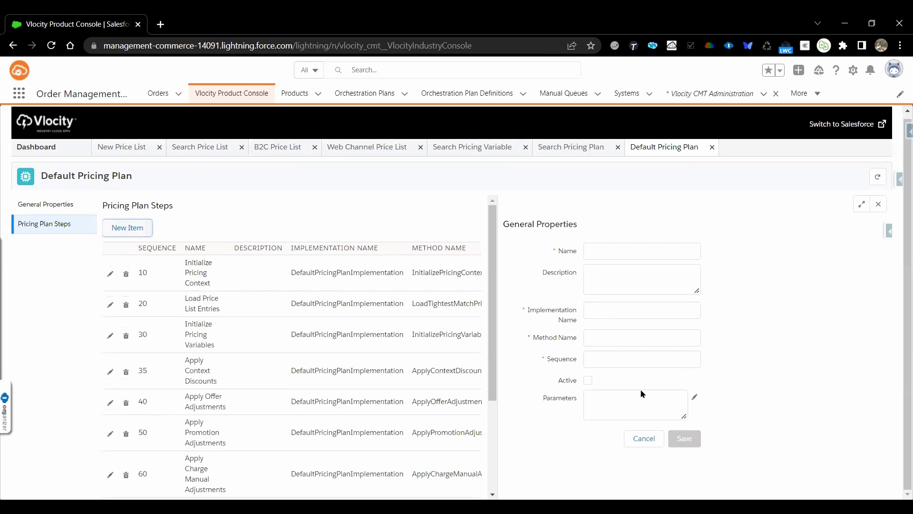
{"action": "left_click", "coordinate": [692, 399]}
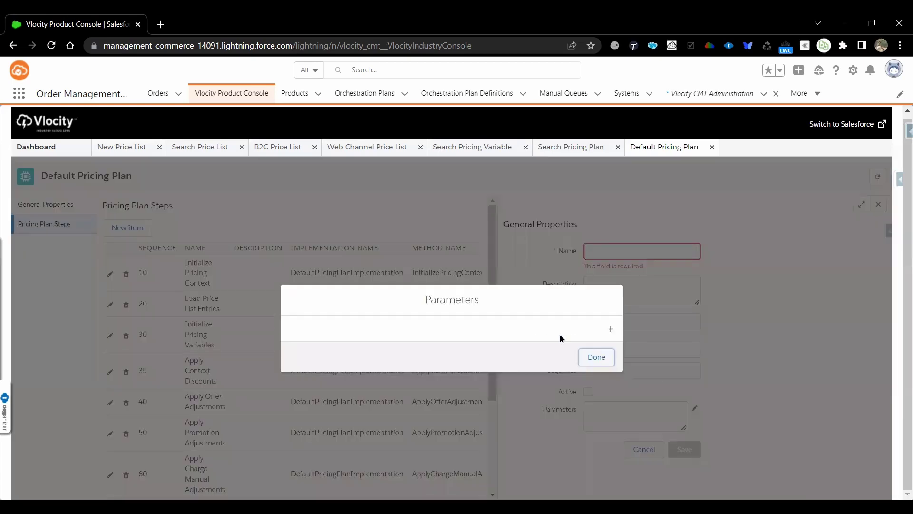
{"action": "left_click", "coordinate": [611, 329]}
{"action": "left_click", "coordinate": [611, 339]}
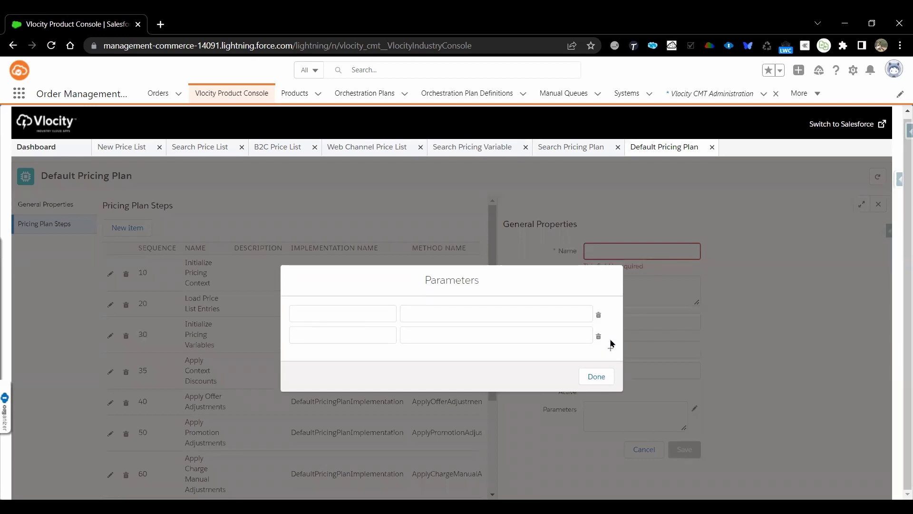
{"action": "left_click", "coordinate": [597, 377]}
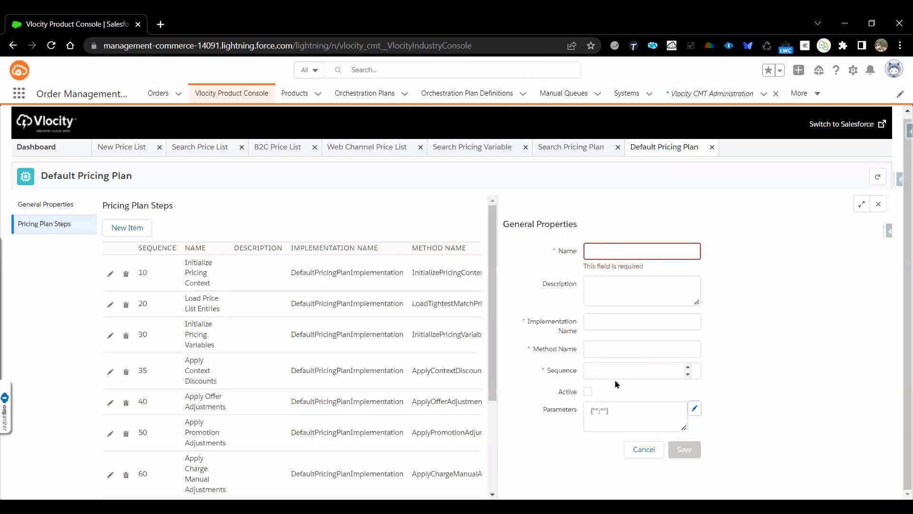
{"action": "left_click", "coordinate": [599, 322]}
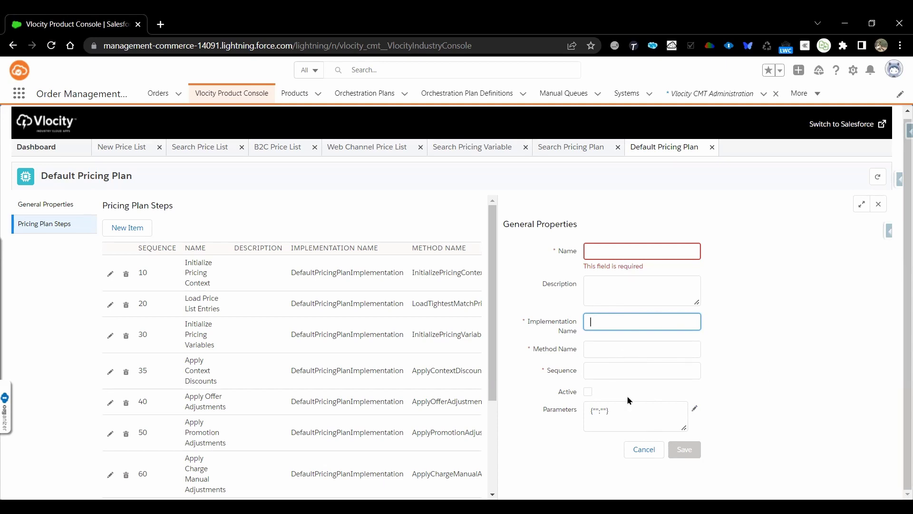
{"action": "left_click", "coordinate": [56, 212]}
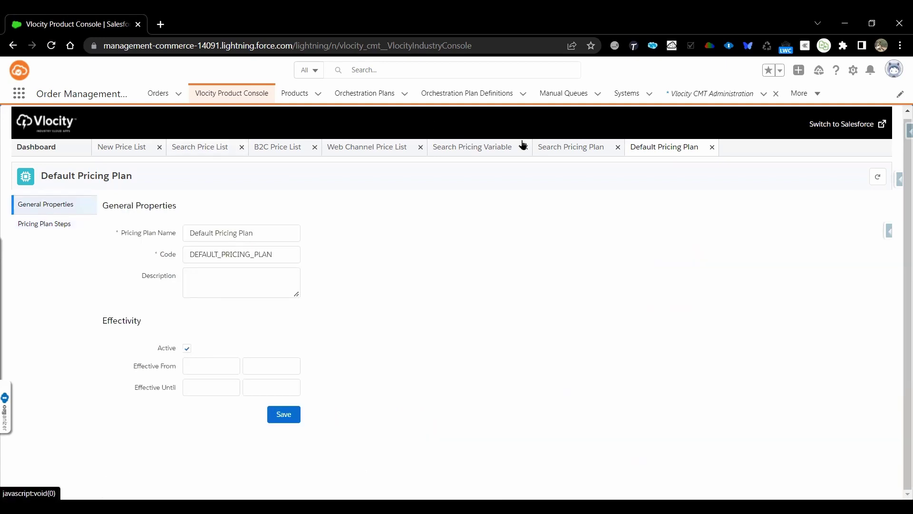
{"action": "left_click", "coordinate": [571, 149]}
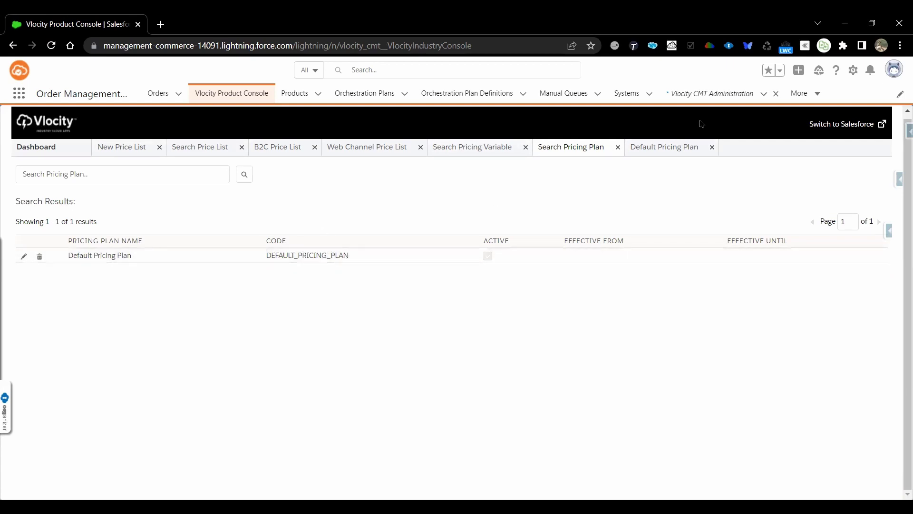
Go to the CPQ Configuration Setup in Vlocity CMT Administration and search the configurations for "prici"
{"action": "left_click", "coordinate": [716, 94]}
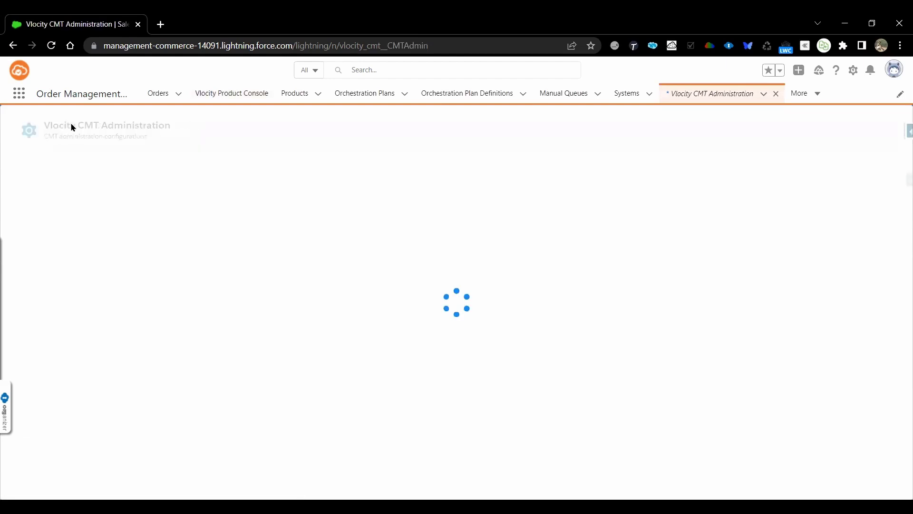
{"action": "left_click", "coordinate": [65, 238]}
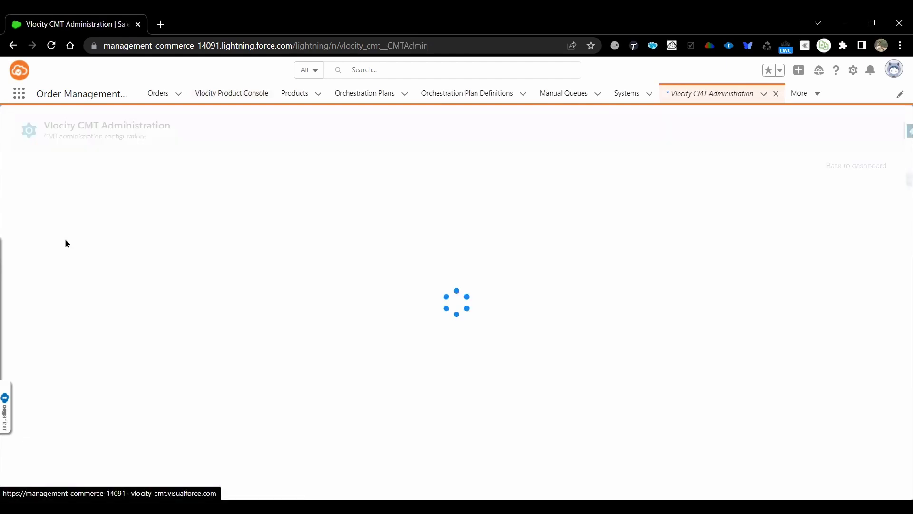
{"action": "left_click", "coordinate": [189, 222]}
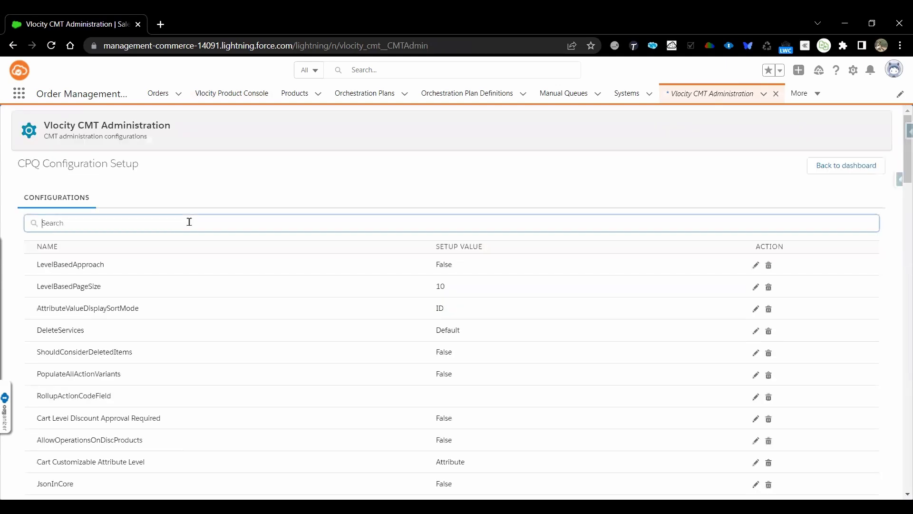
{"action": "type", "text": "pricig"}
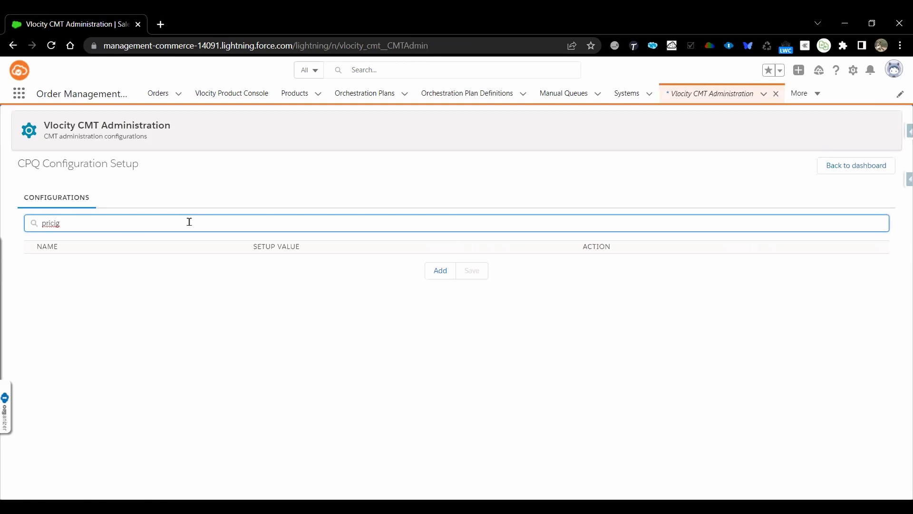
{"action": "key", "text": "BackSpace"}
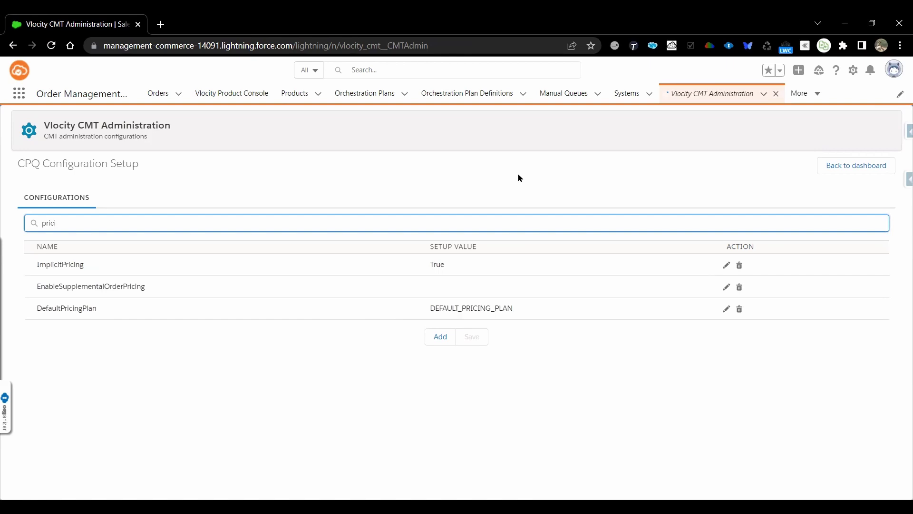
Return to the Vlocity Product Console dashboard and list all metadata objects with their API names
{"action": "left_click", "coordinate": [220, 94]}
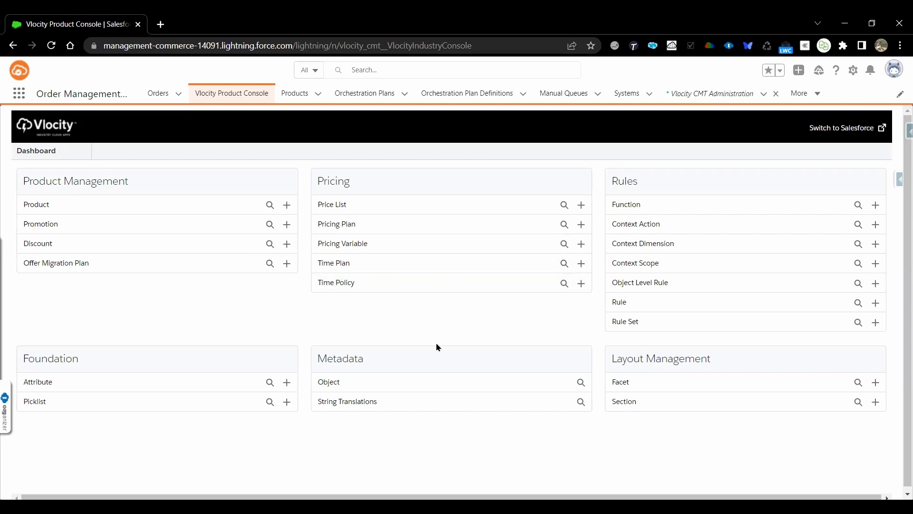
{"action": "scroll", "coordinate": [438, 347], "scroll_direction": "down", "scroll_amount": 1}
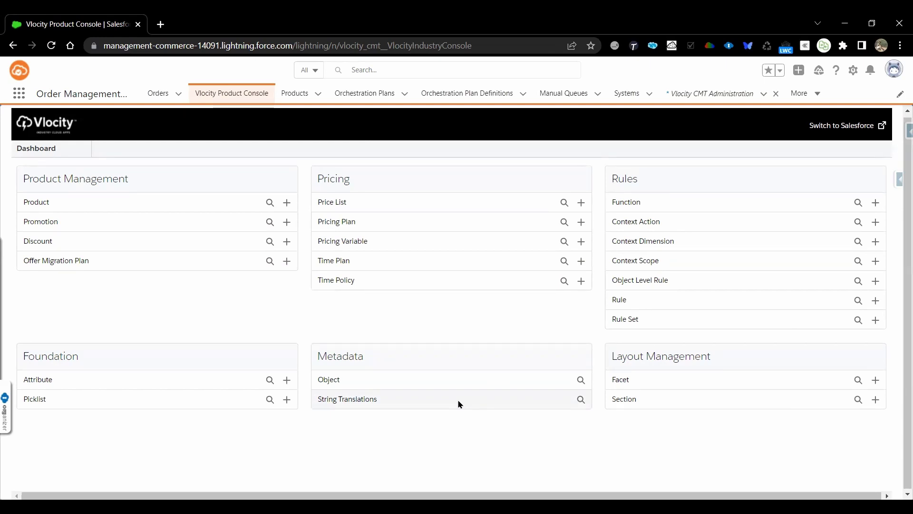
{"action": "left_click", "coordinate": [581, 379]}
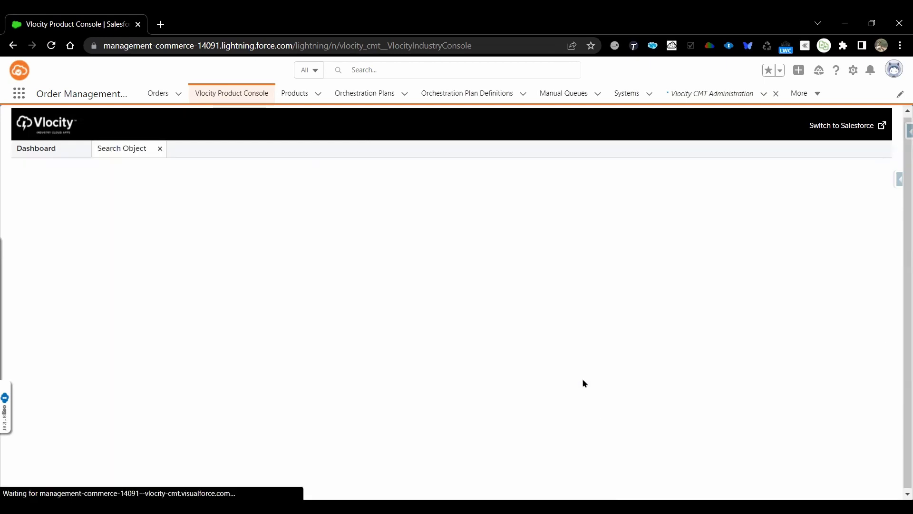
{"action": "left_click", "coordinate": [245, 177]}
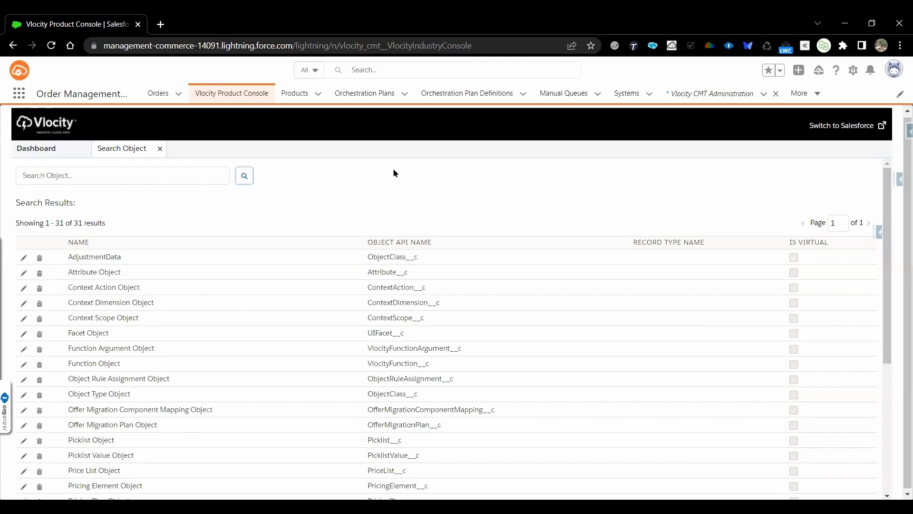
{"action": "scroll", "coordinate": [218, 423], "scroll_direction": "down", "scroll_amount": 3}
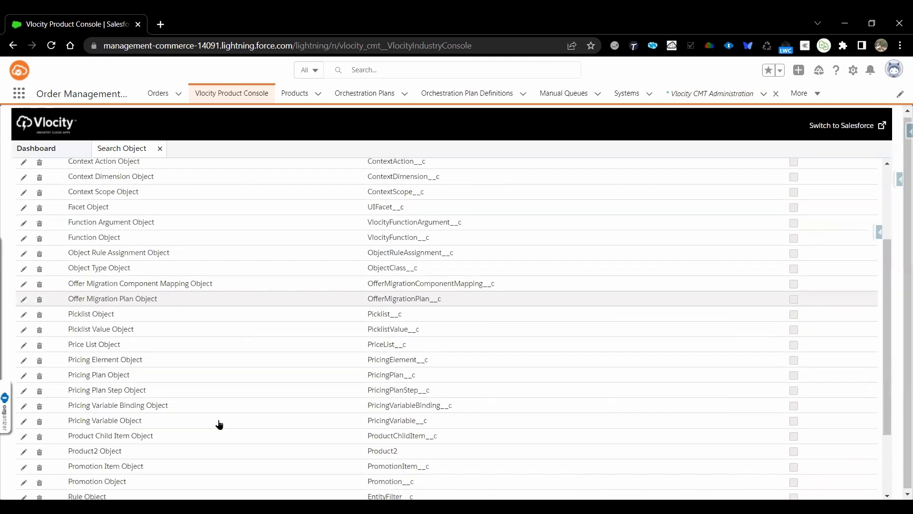
Open Product2 Object and expand BASE Product Spec Type and Mobile Plan Product Spec in its object type hierarchy
{"action": "left_click", "coordinate": [117, 445]}
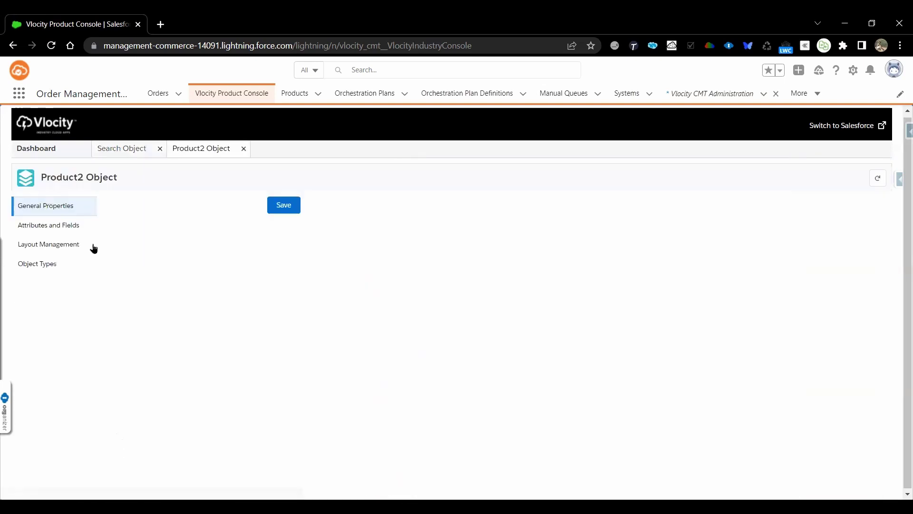
{"action": "left_click", "coordinate": [43, 267]}
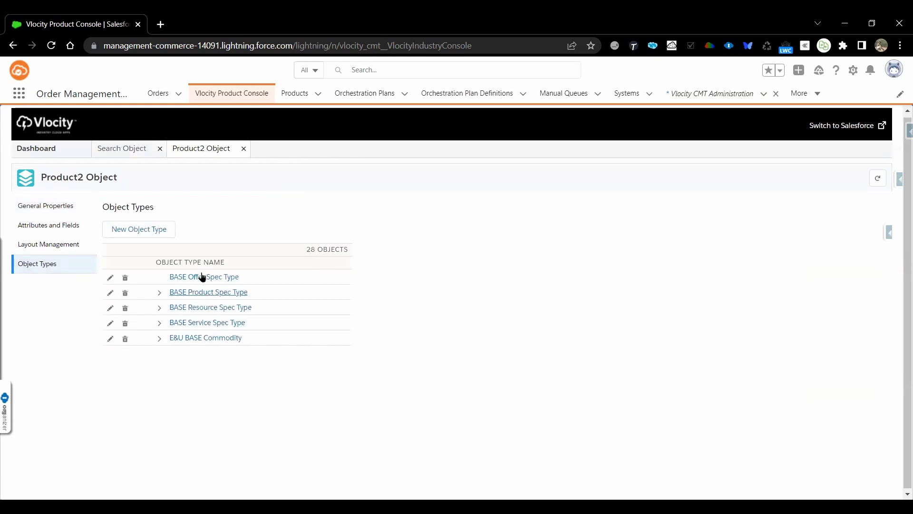
{"action": "left_click", "coordinate": [159, 293]}
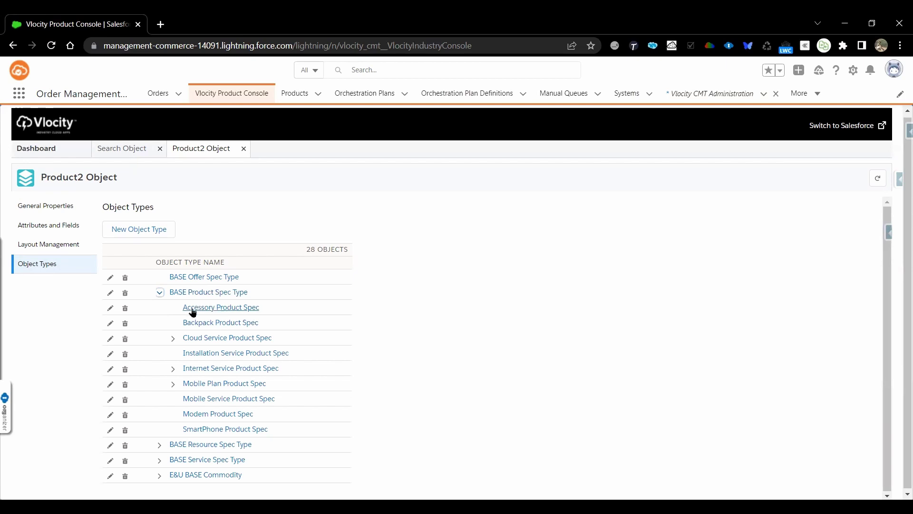
{"action": "left_click", "coordinate": [174, 387]}
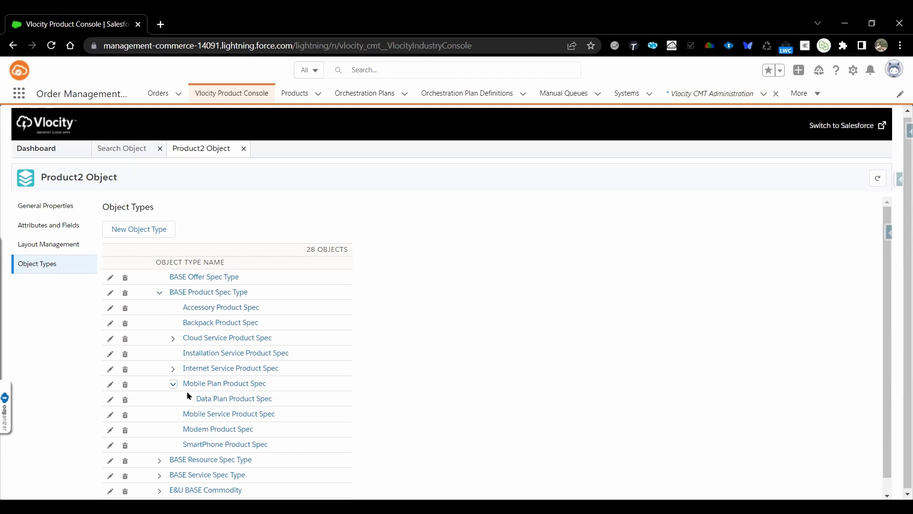
Examine the general properties and the attributes and fields of Data Plan Product Spec, checking its place among the Product2 object types
{"action": "left_click", "coordinate": [226, 400]}
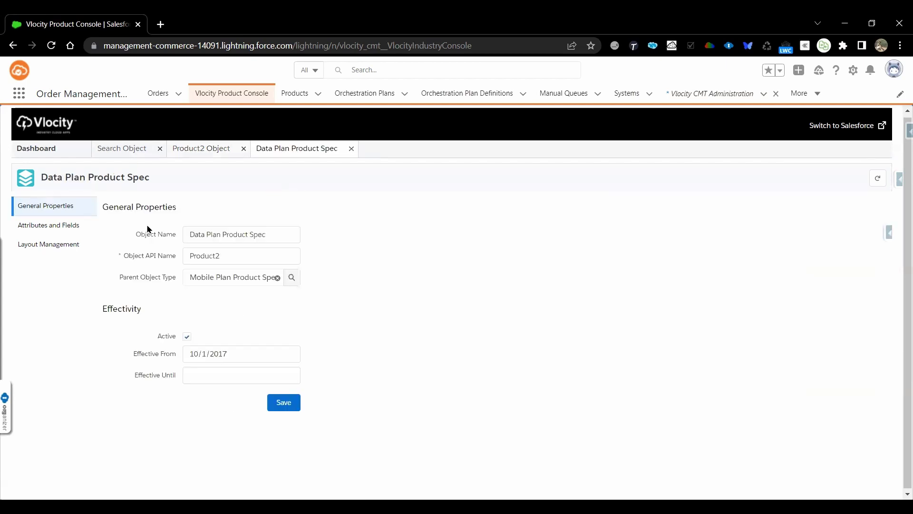
{"action": "left_click", "coordinate": [63, 227]}
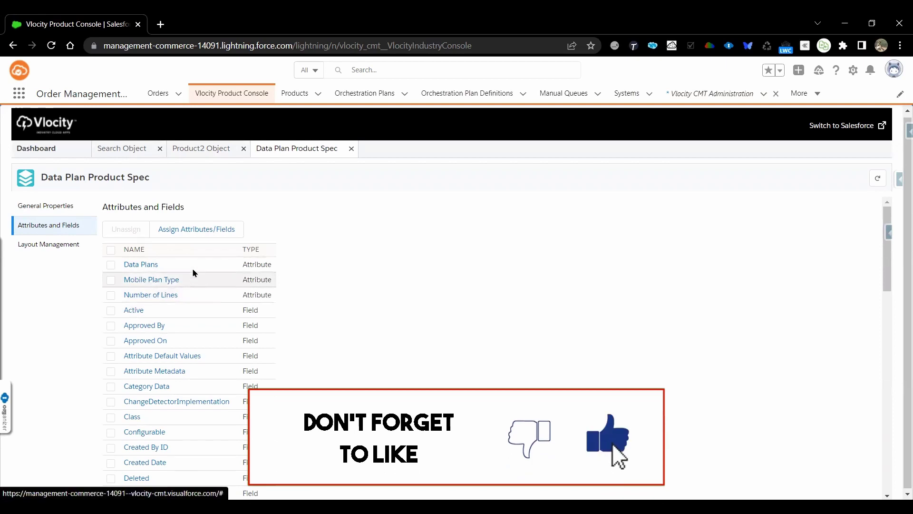
{"action": "left_click", "coordinate": [206, 151]}
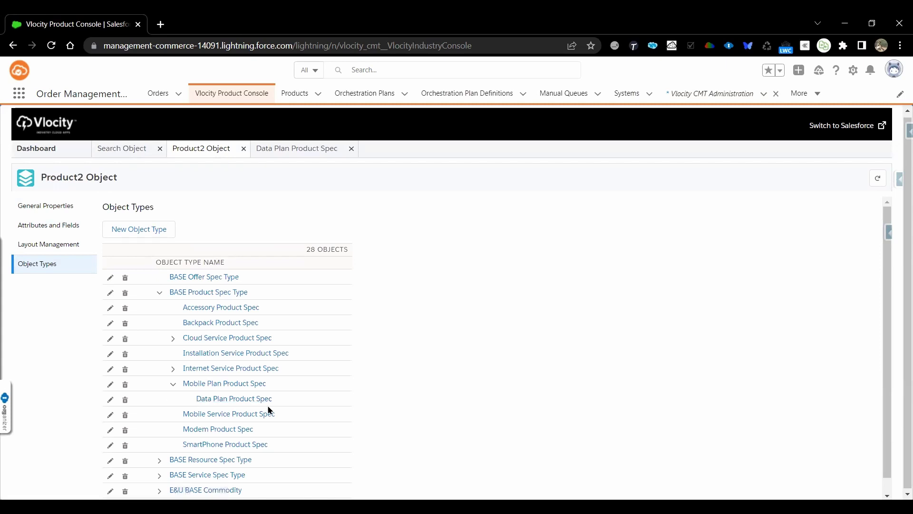
{"action": "left_click", "coordinate": [293, 148]}
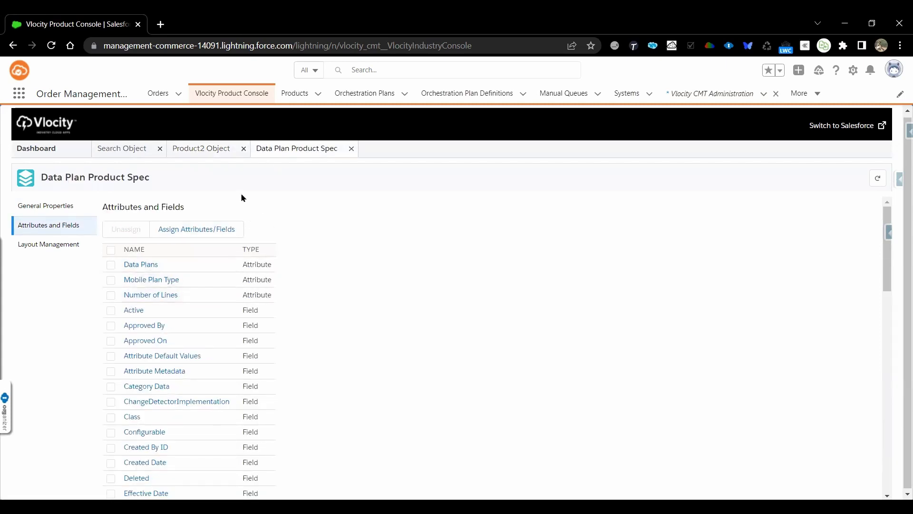
Return to the Product2 Object's object types and look through the expanded hierarchy
{"action": "left_click", "coordinate": [199, 149]}
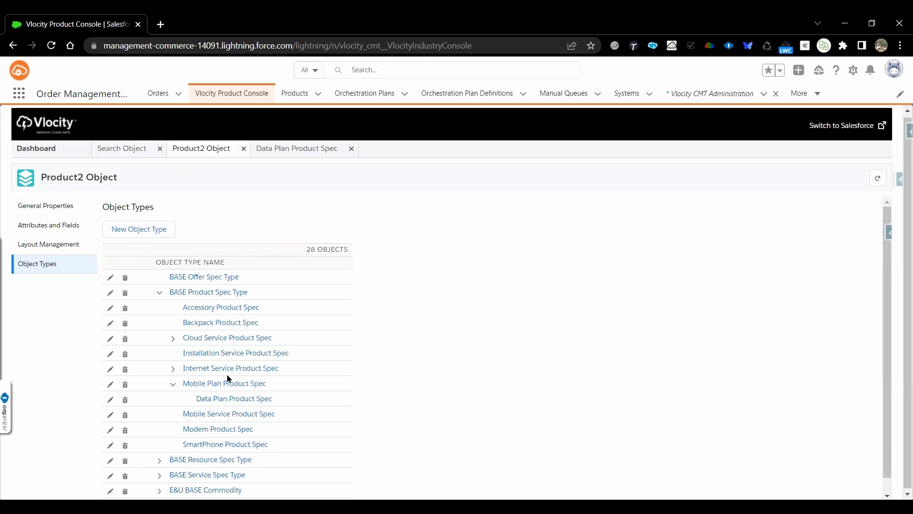
{"action": "scroll", "coordinate": [211, 342], "scroll_direction": "down", "scroll_amount": 1}
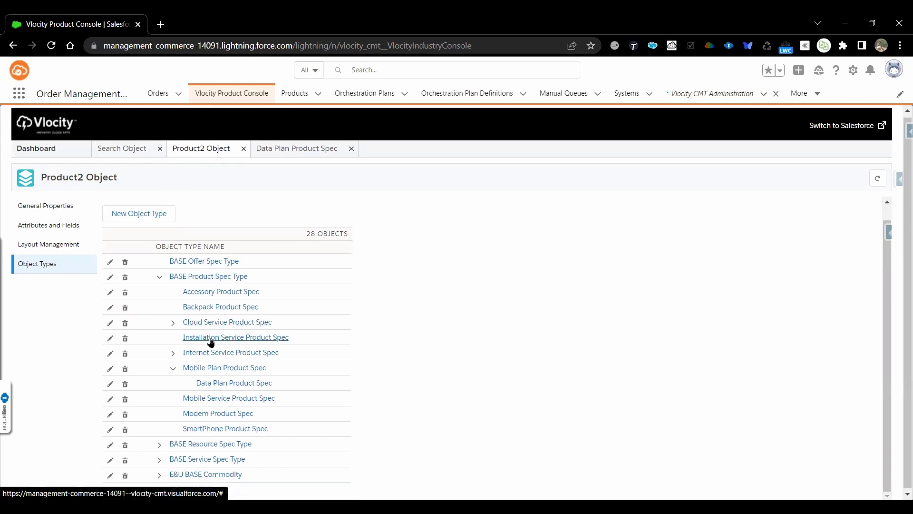
{"action": "scroll", "coordinate": [210, 343], "scroll_direction": "up", "scroll_amount": 1}
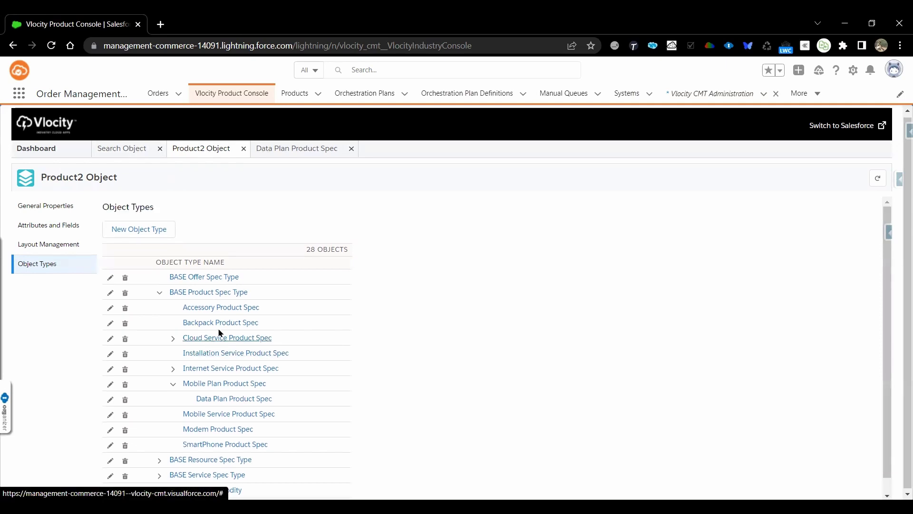